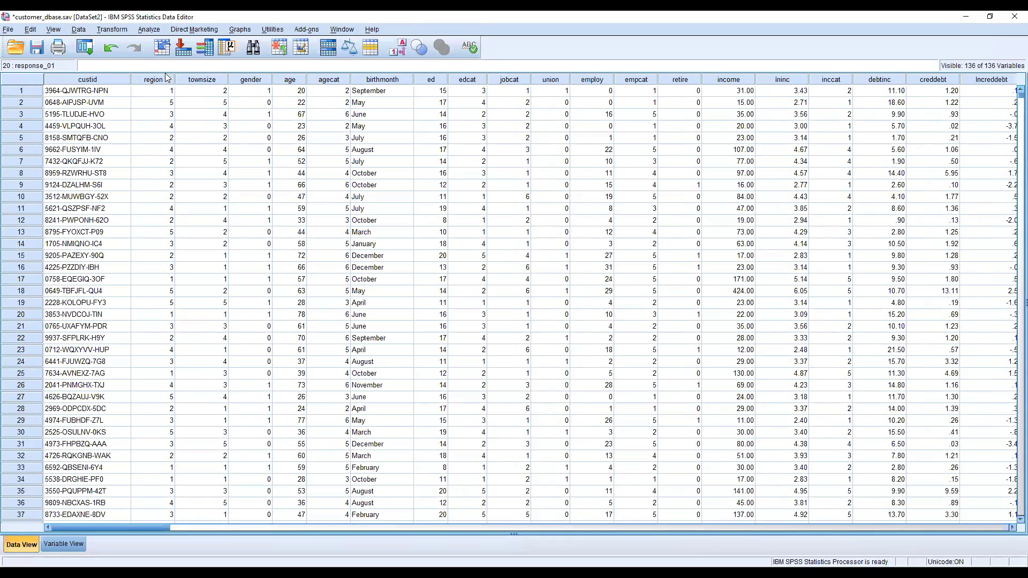
Open the Data menu in the customer_dbase.sav Data Editor.
click(80, 30)
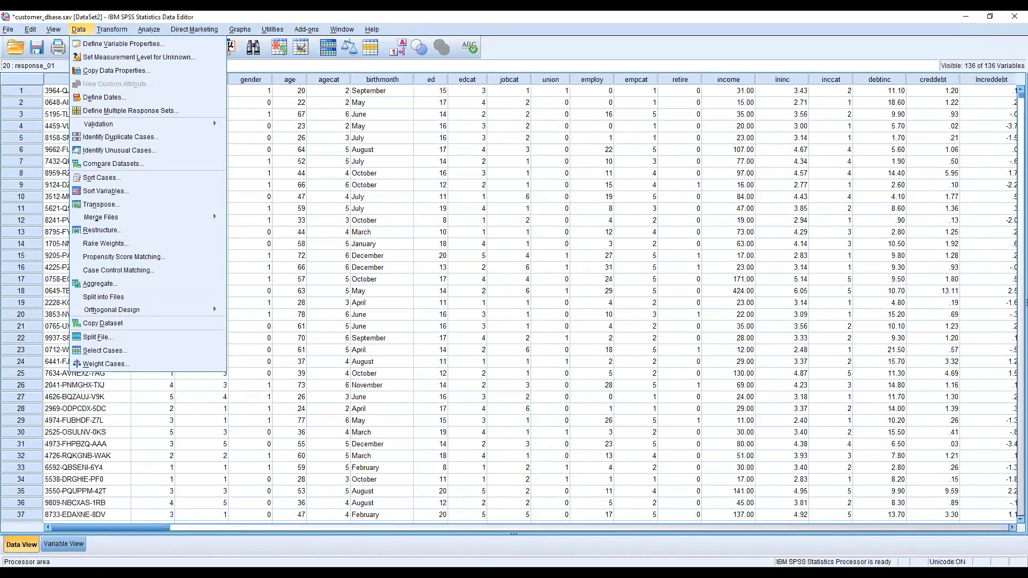
In Split File, choose 'Organize output by groups' and make jobcat the grouping variable.
click(80, 29)
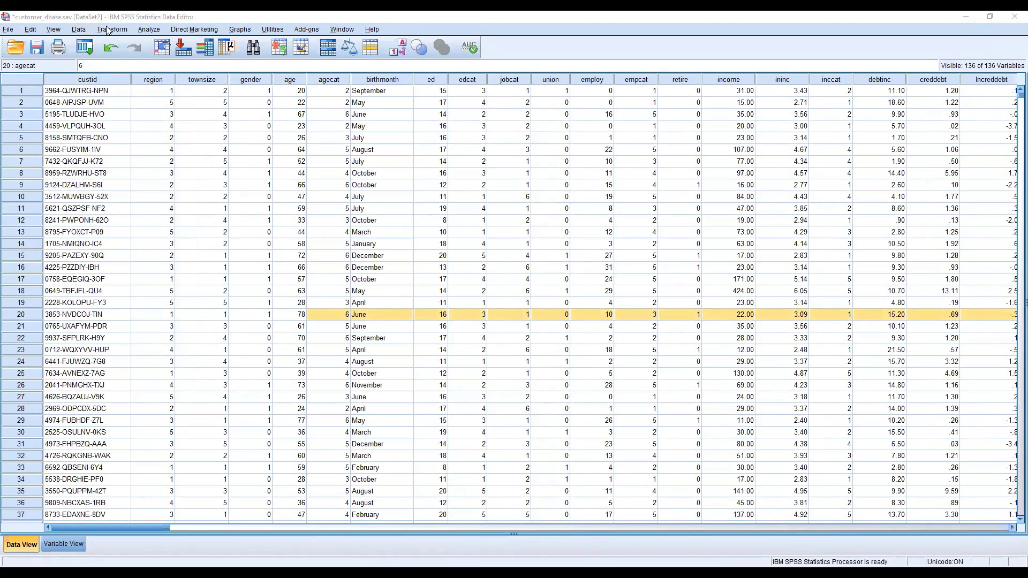
click(78, 29)
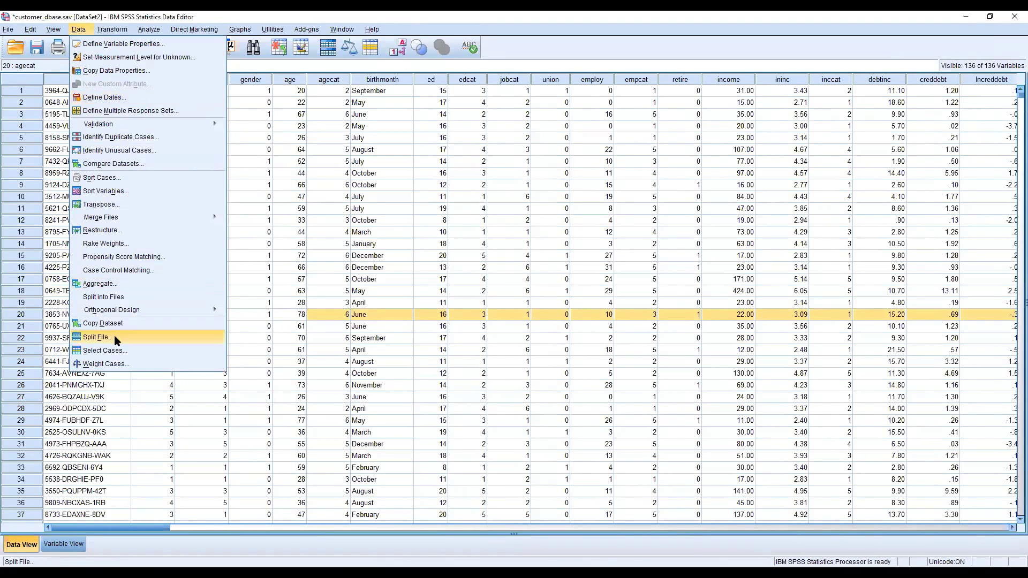
click(97, 337)
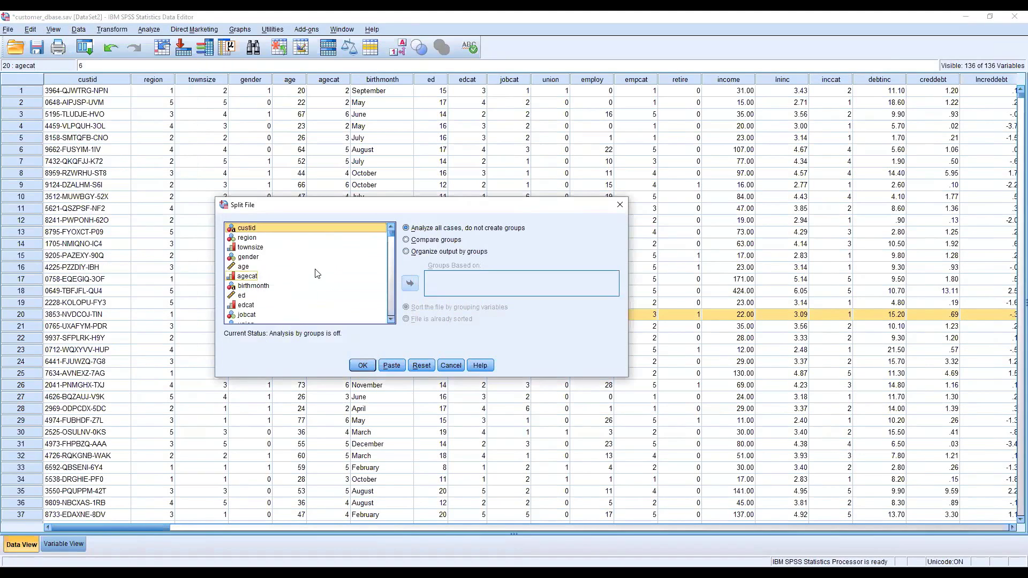
click(429, 240)
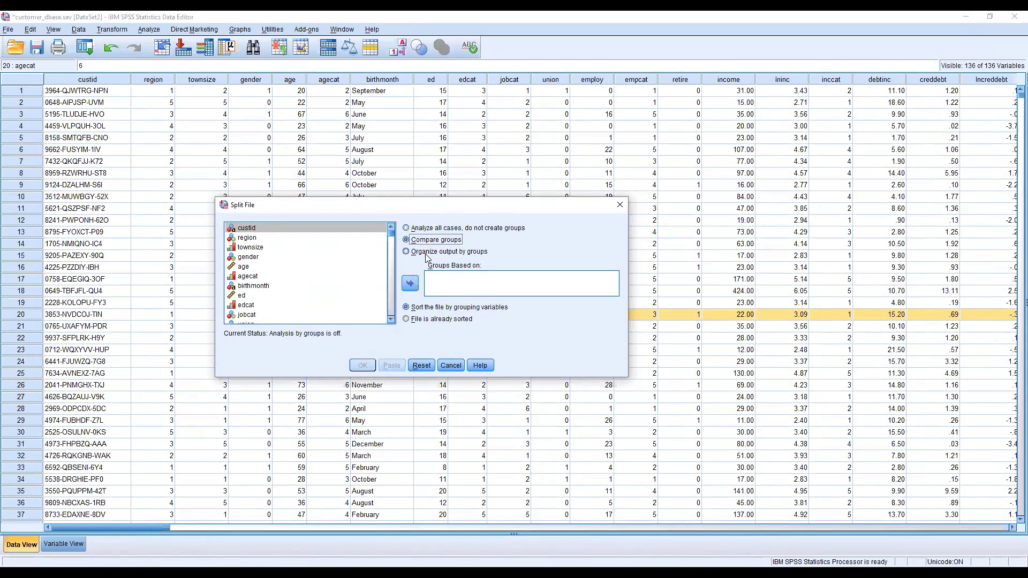
click(427, 256)
click(259, 288)
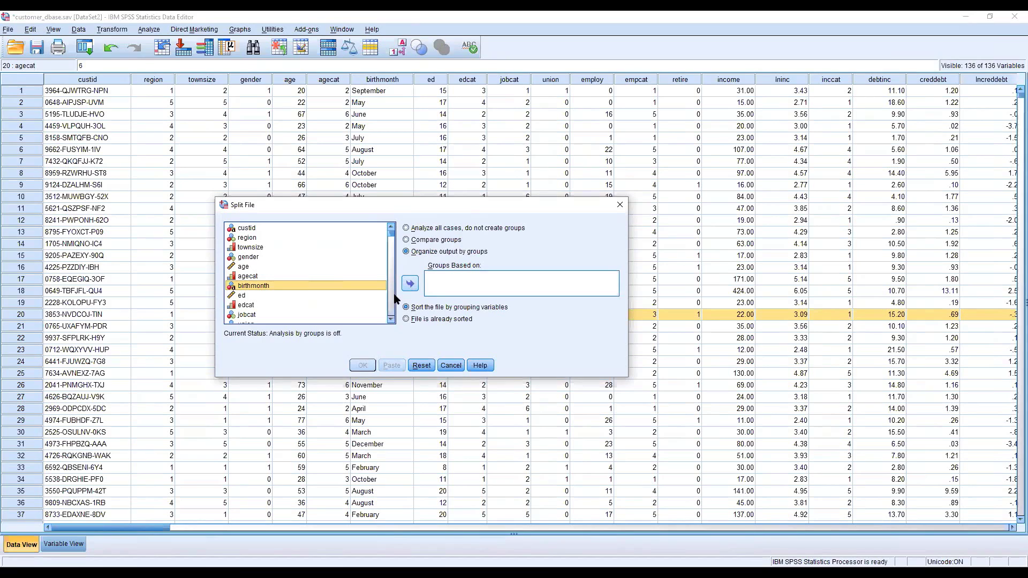
click(251, 276)
scroll(249, 281, down, 1)
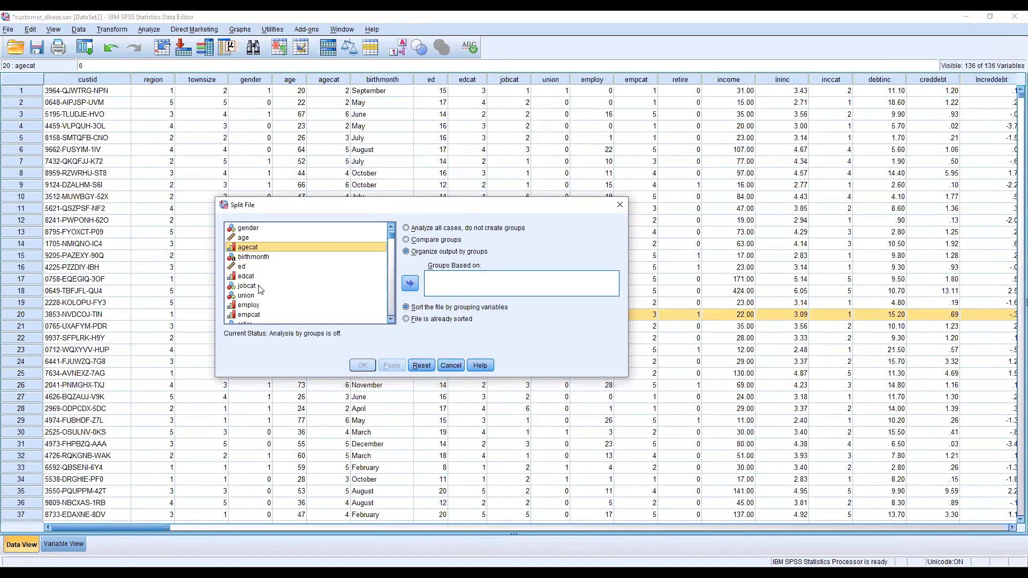
click(260, 290)
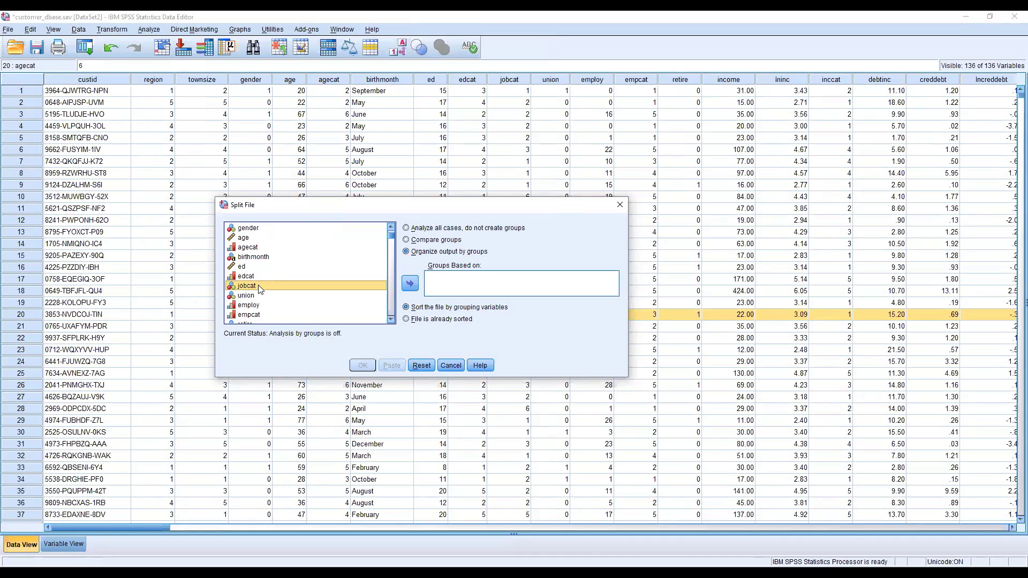
click(410, 285)
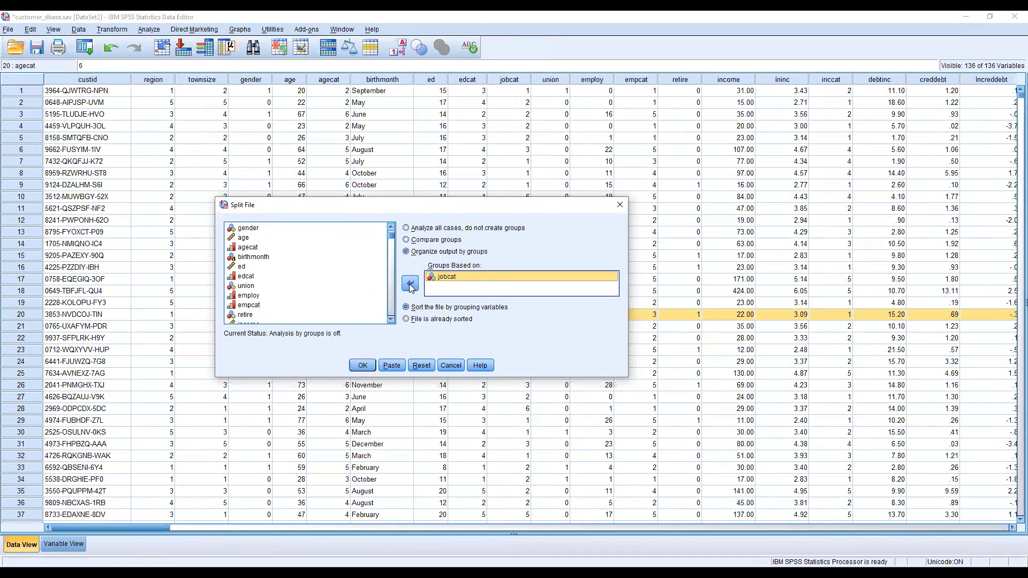
Apply the jobcat split and run Frequencies on birthmonth.
click(363, 366)
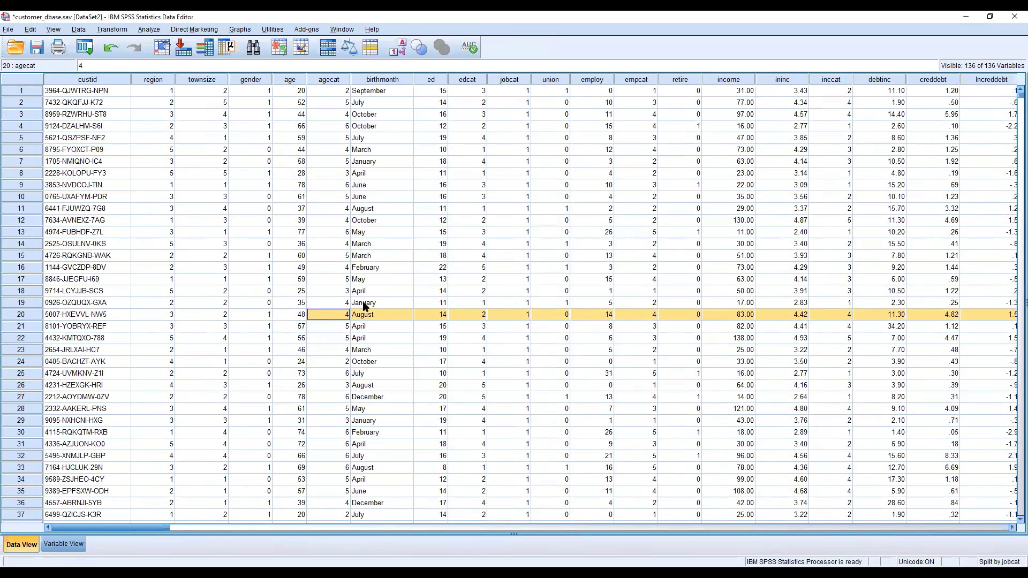
click(246, 272)
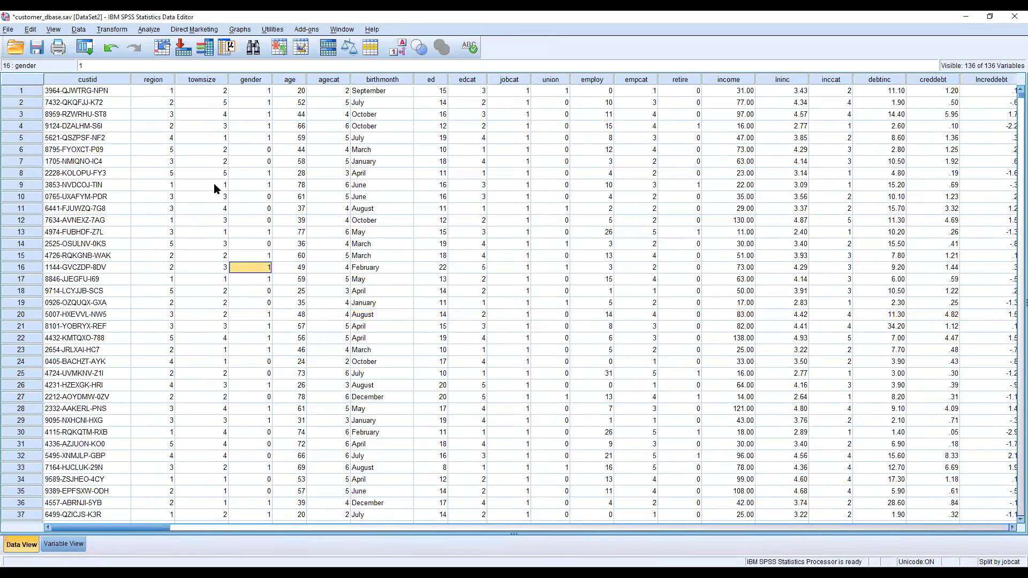
click(153, 31)
mouse_move(227, 56)
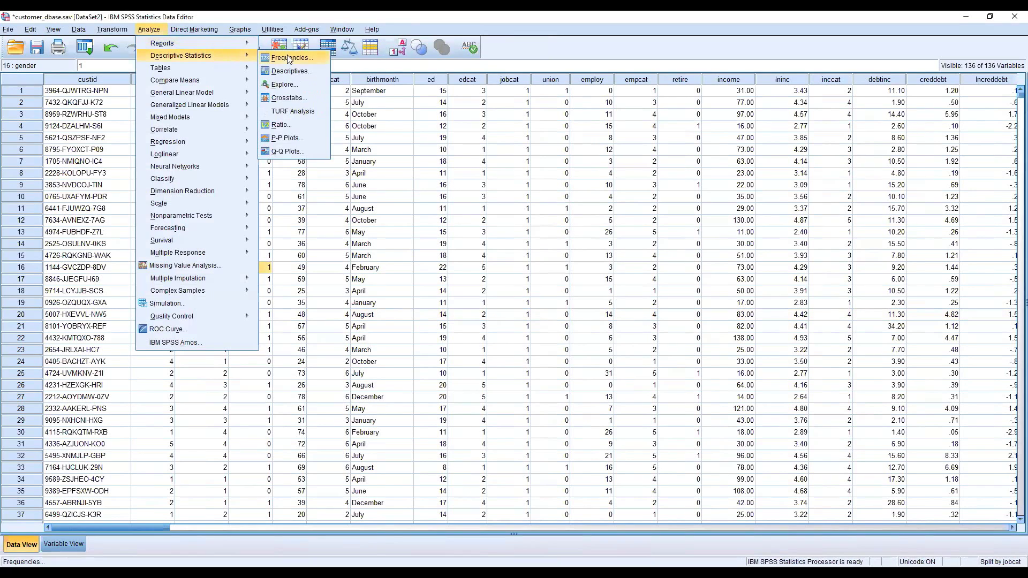
click(293, 59)
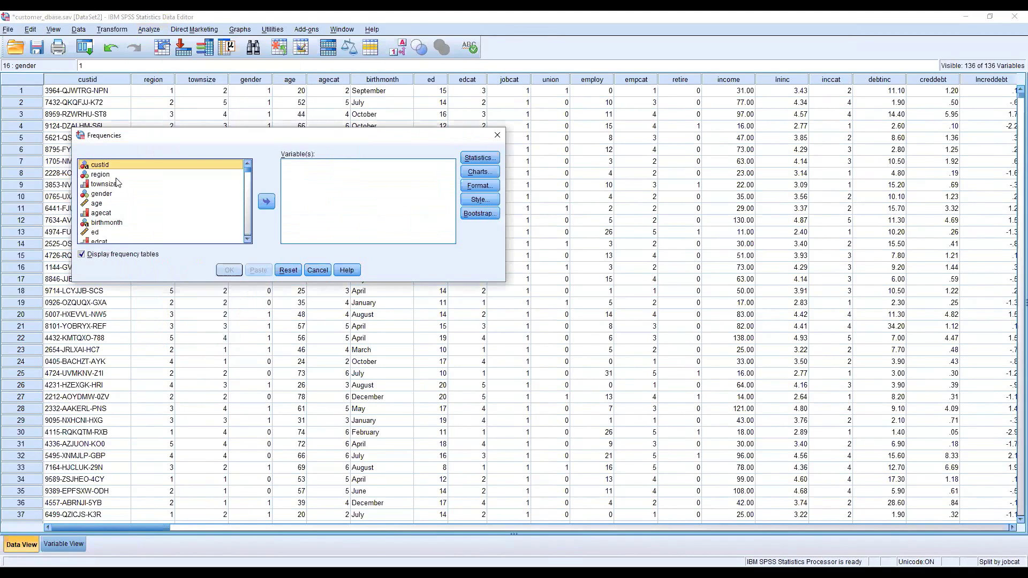
click(112, 225)
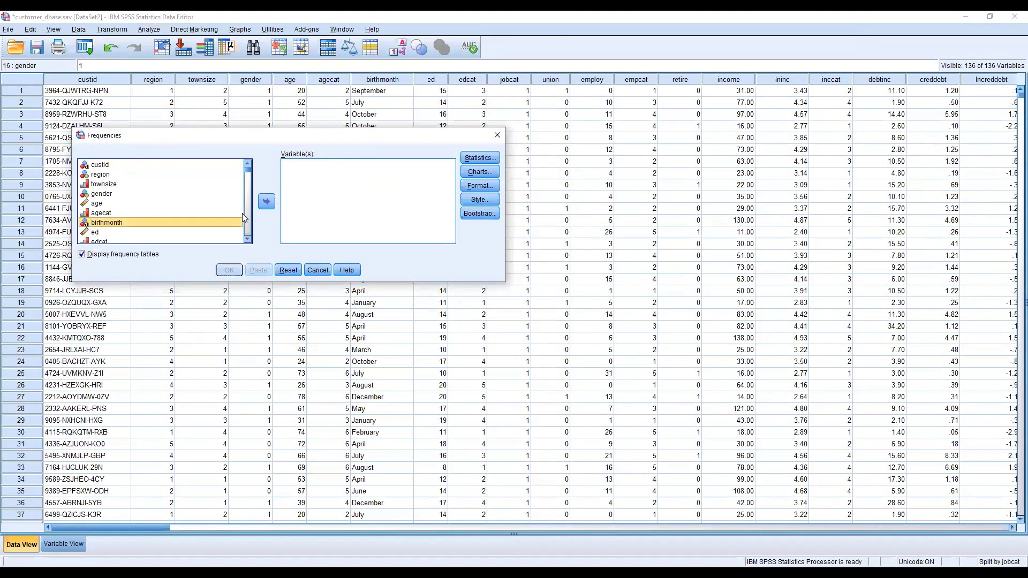
click(267, 202)
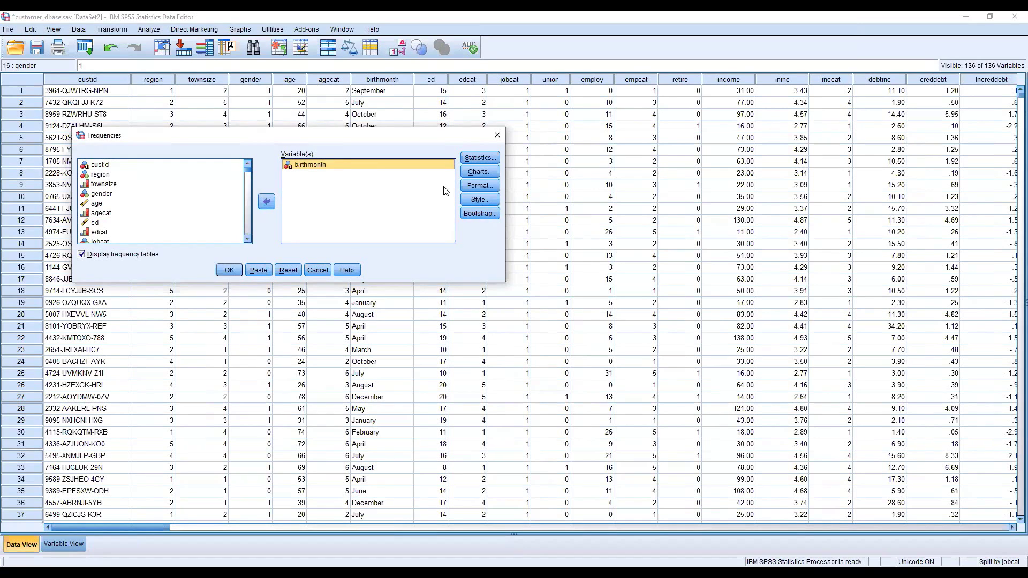
click(239, 271)
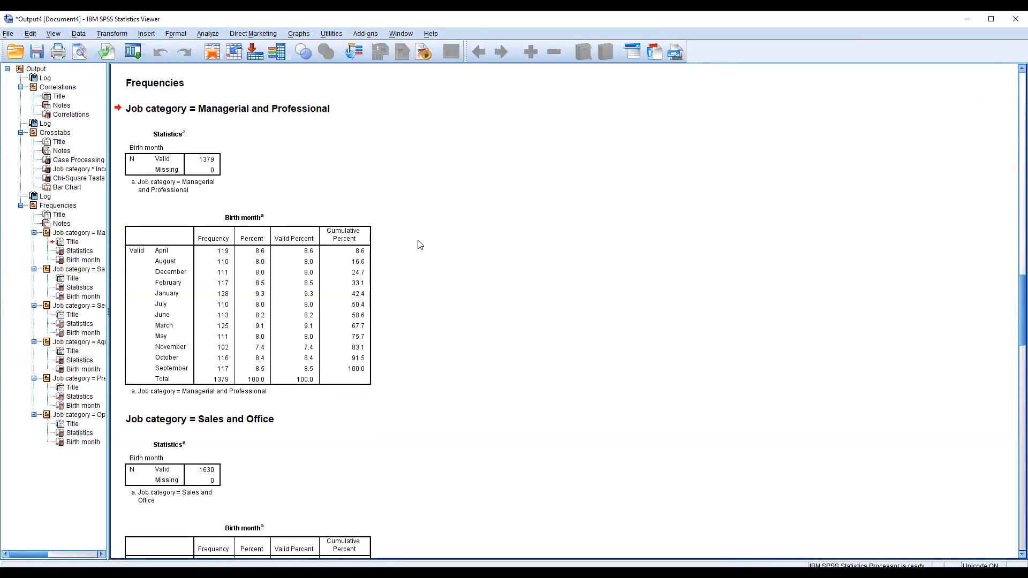
Select the Managerial and Professional heading and its Birth month frequency table in the output.
click(239, 107)
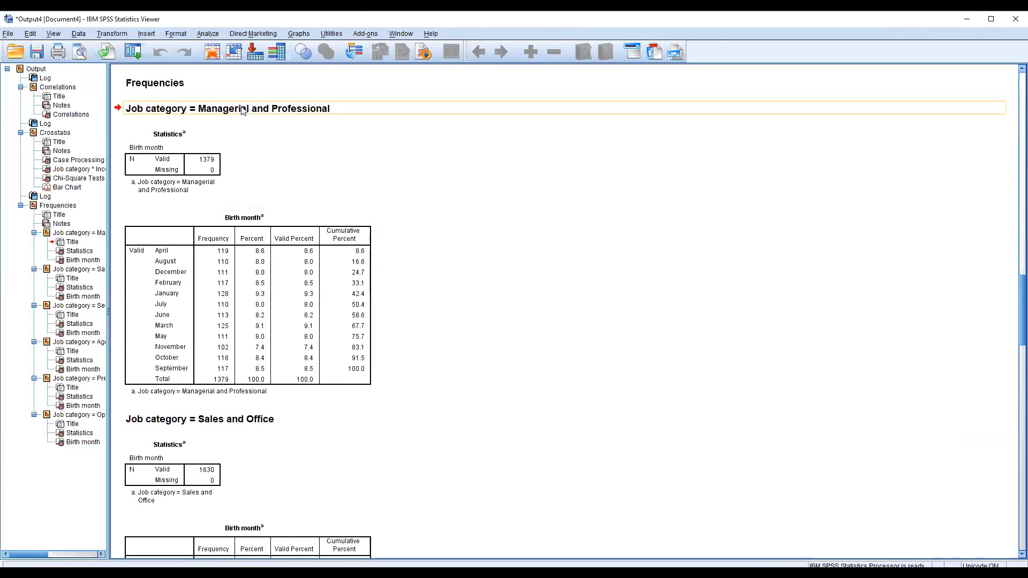
click(233, 312)
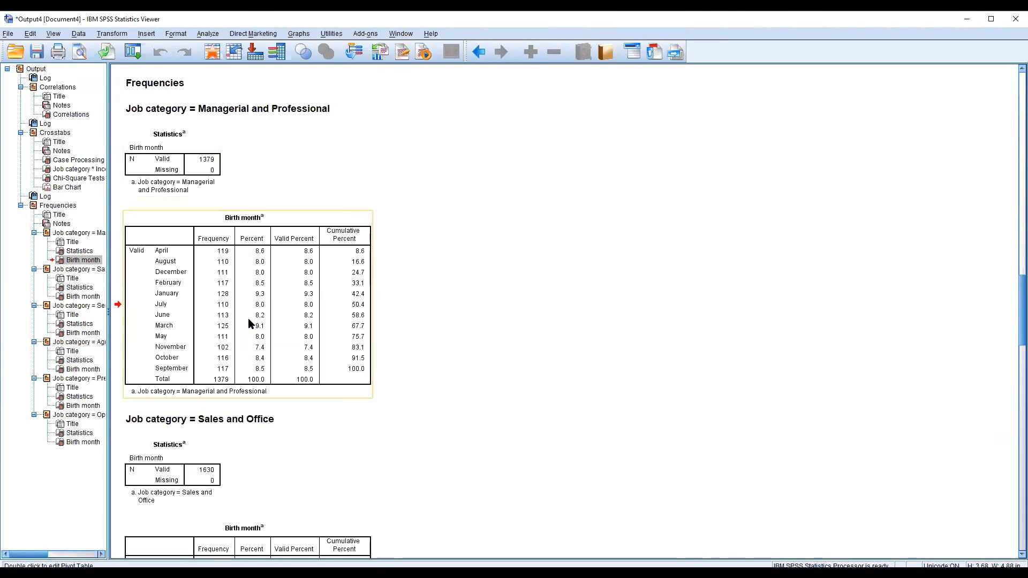
Select the Sales and Office heading and its Birth month frequency table.
scroll(248, 319, down, 6)
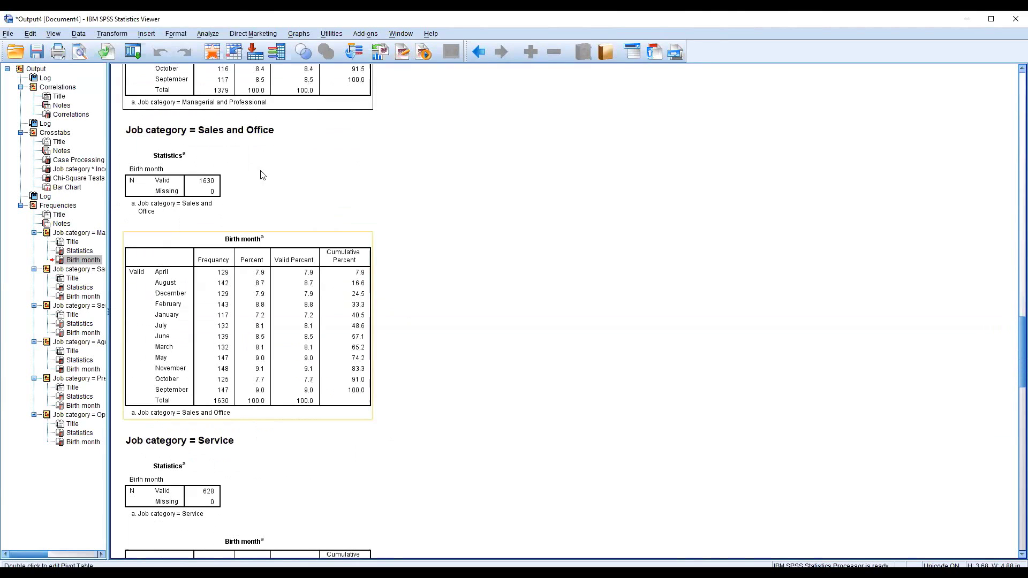
click(269, 134)
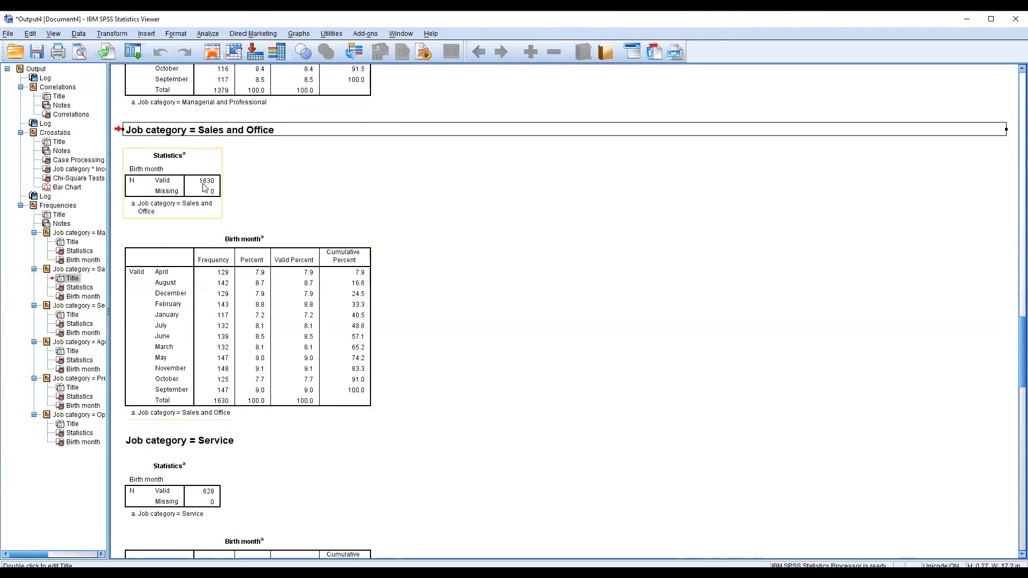
click(269, 341)
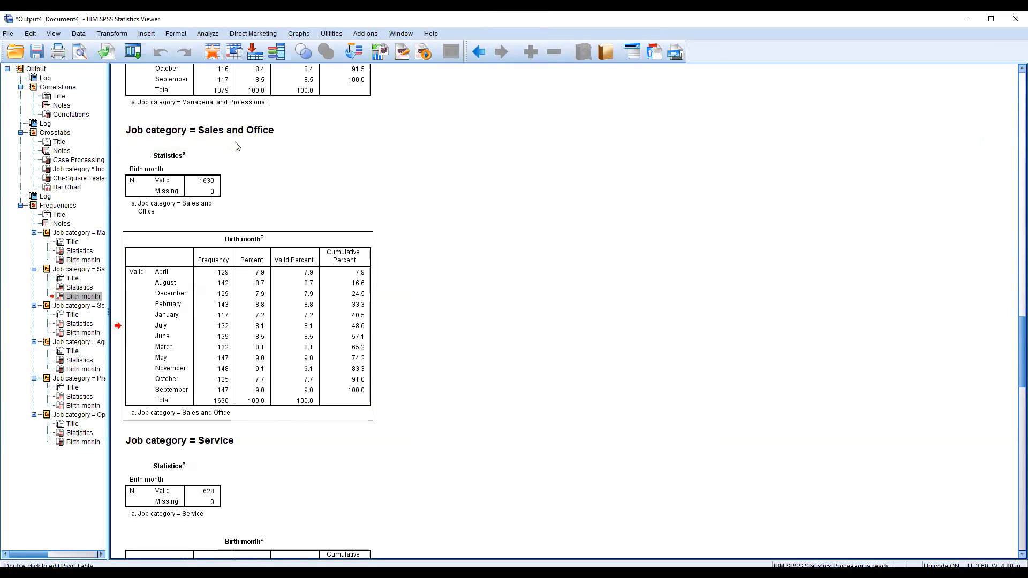
click(207, 263)
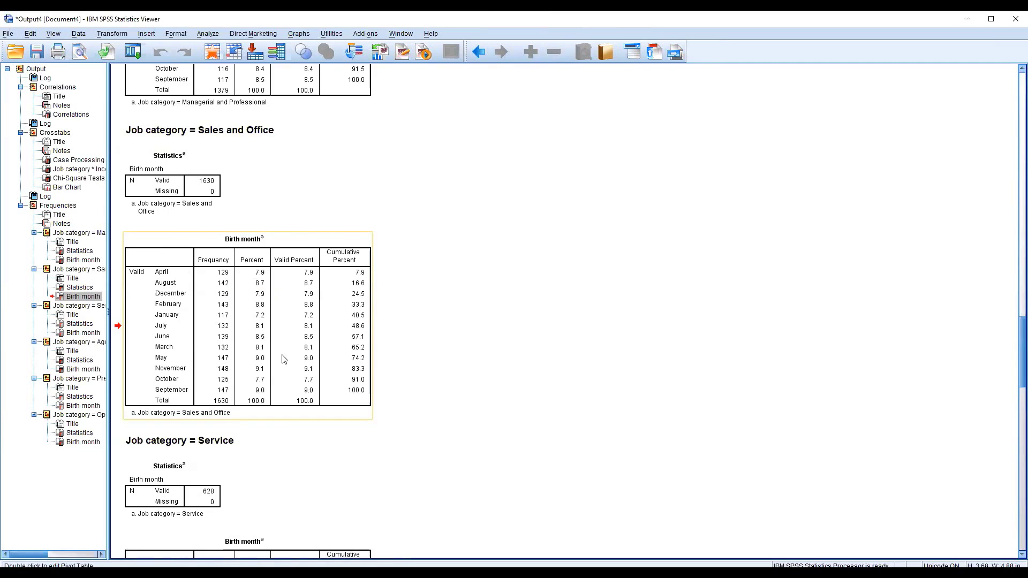
Scroll down to the Precision Production and Operation, Fabrication, General Labor Birth month tables.
scroll(284, 359, down, 9)
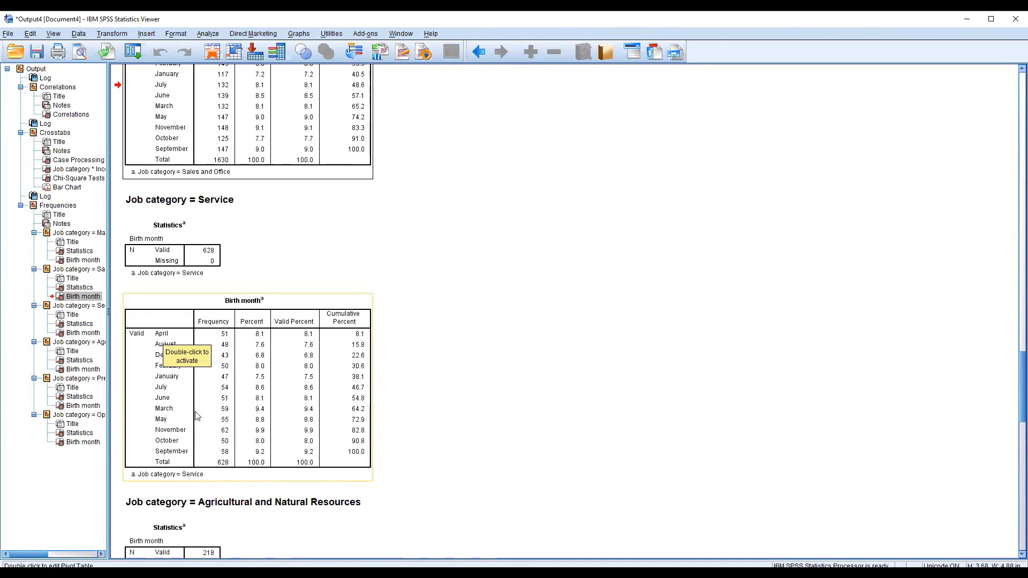
scroll(218, 433, down, 14)
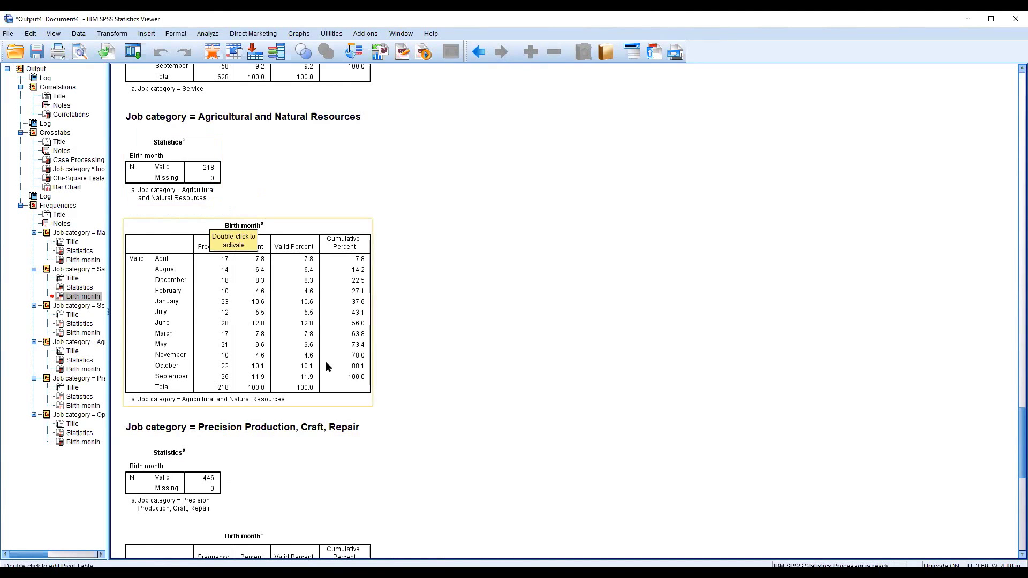
scroll(325, 362, down, 6)
scroll(326, 362, down, 1)
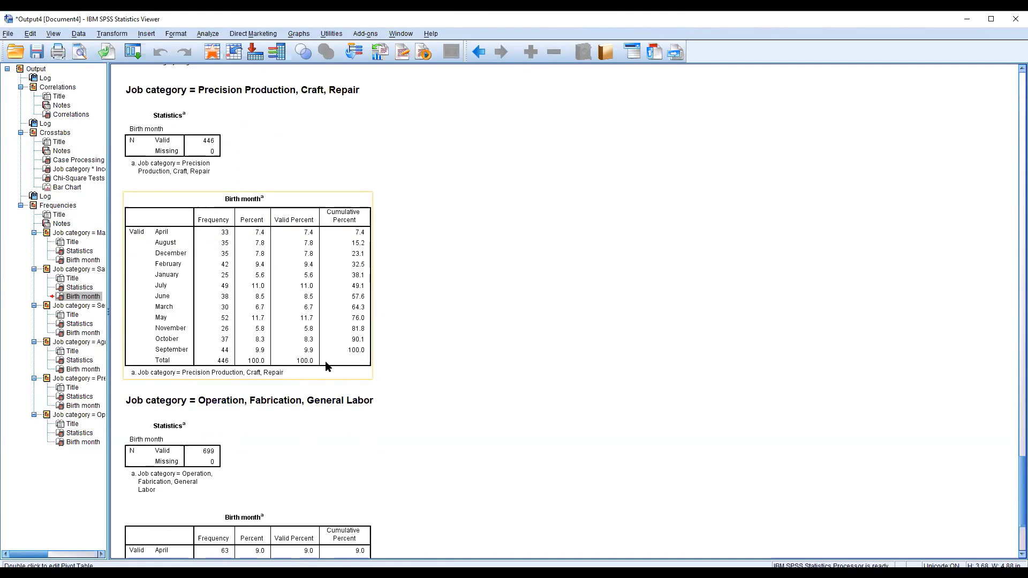
scroll(325, 365, down, 3)
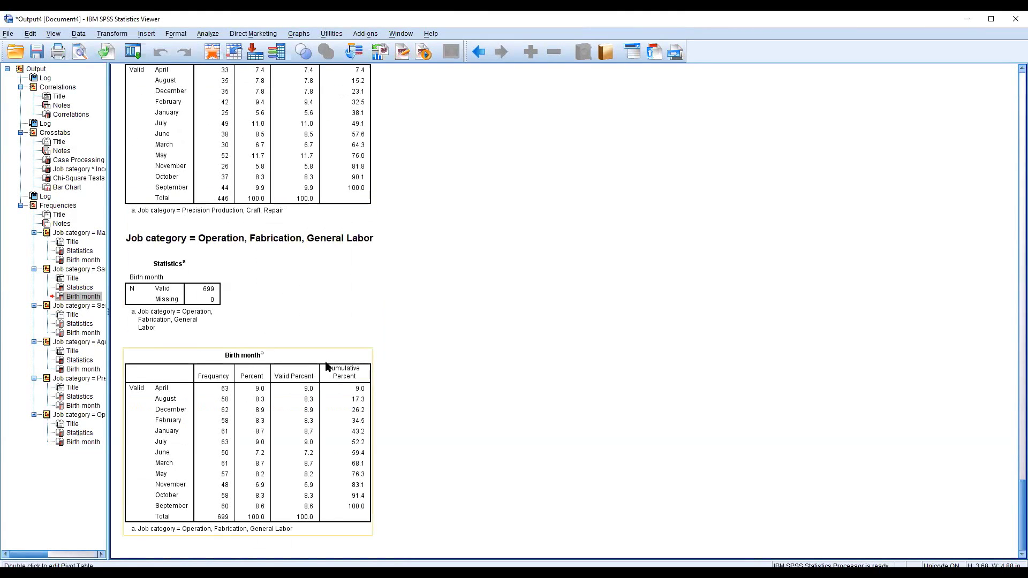
scroll(325, 362, up, 1)
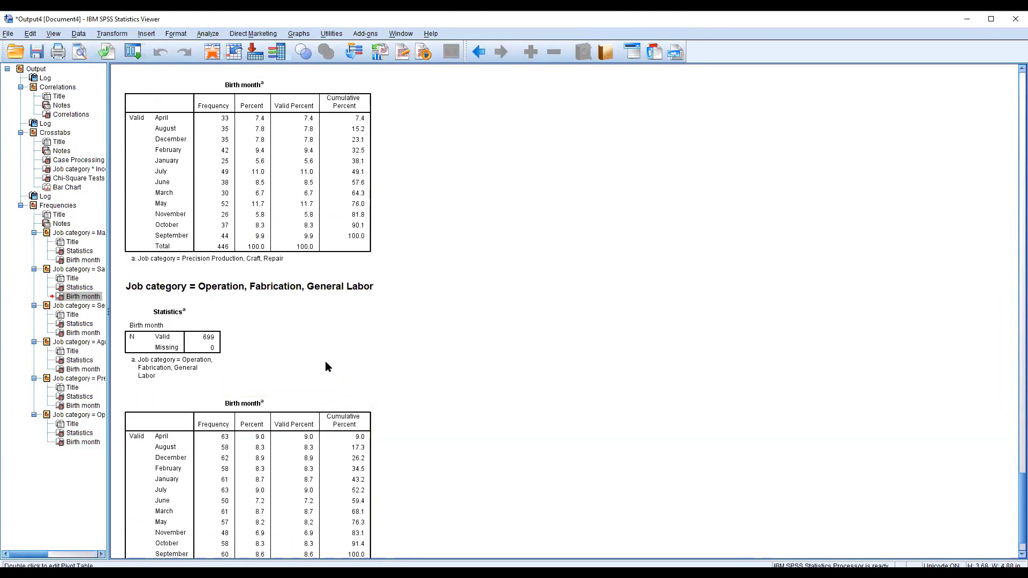
Rerun Frequencies with birthmonth removed and edcat and agecat as the variables.
click(208, 34)
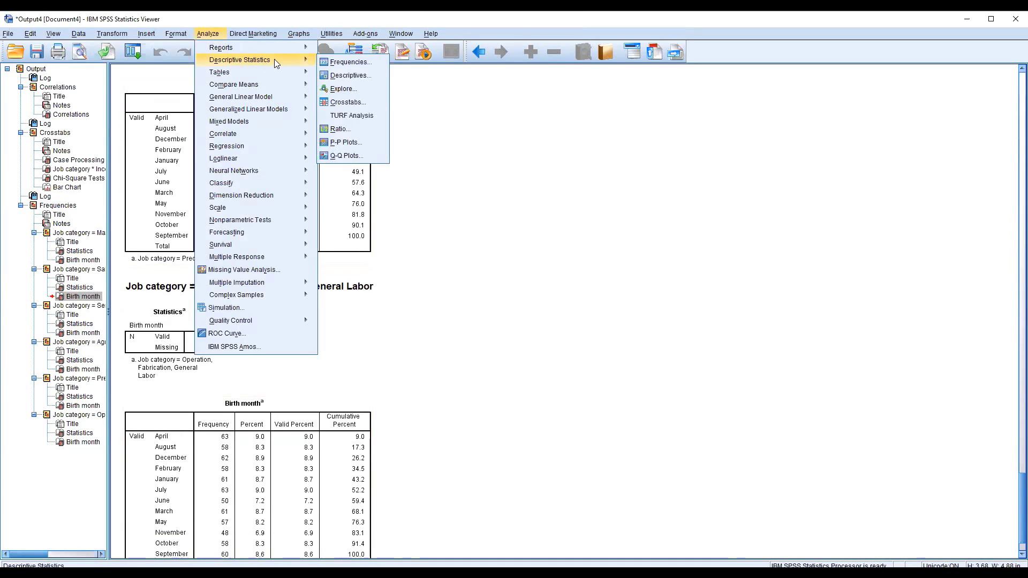
mouse_move(304, 66)
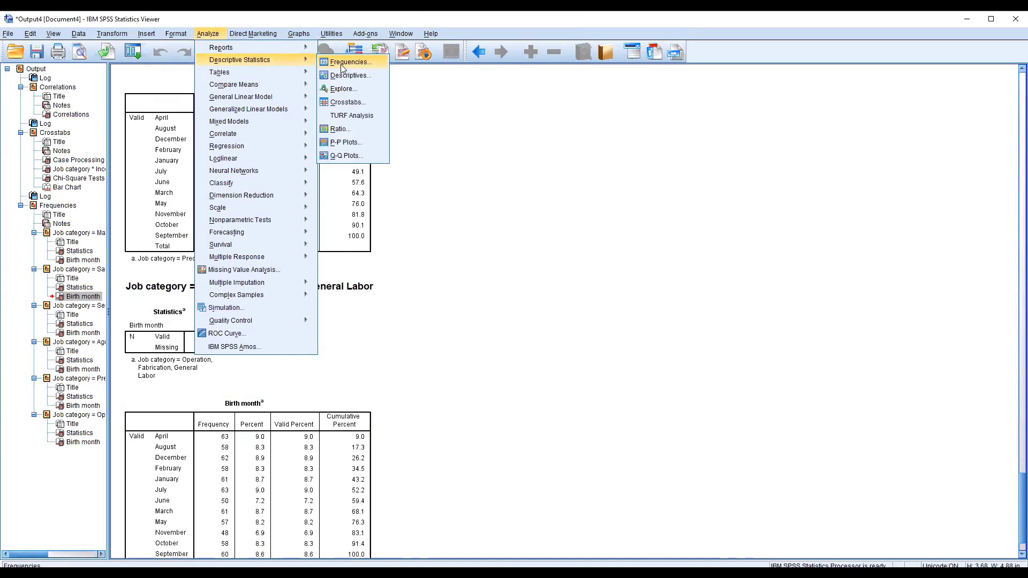
click(341, 63)
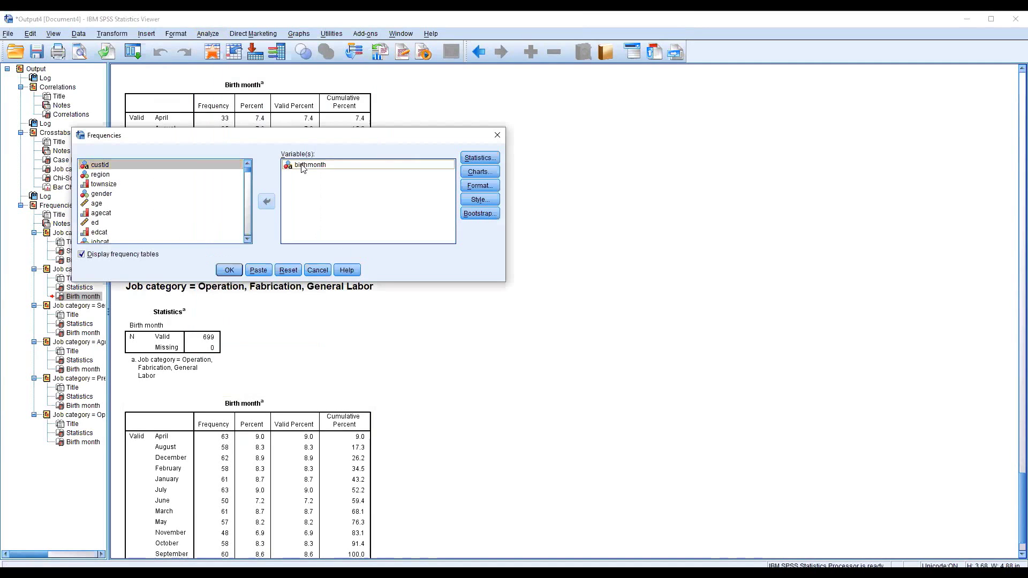
click(264, 206)
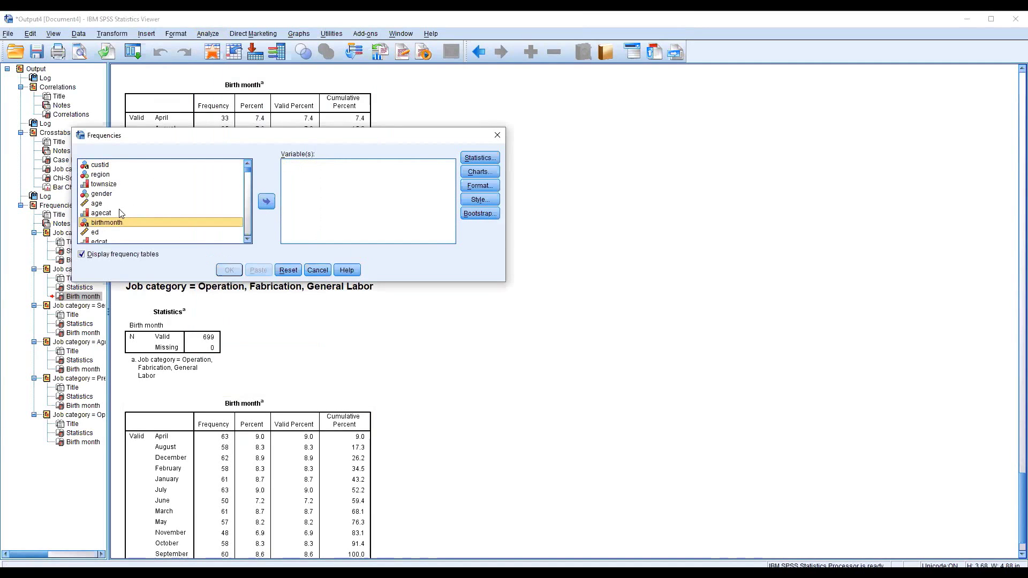
click(116, 241)
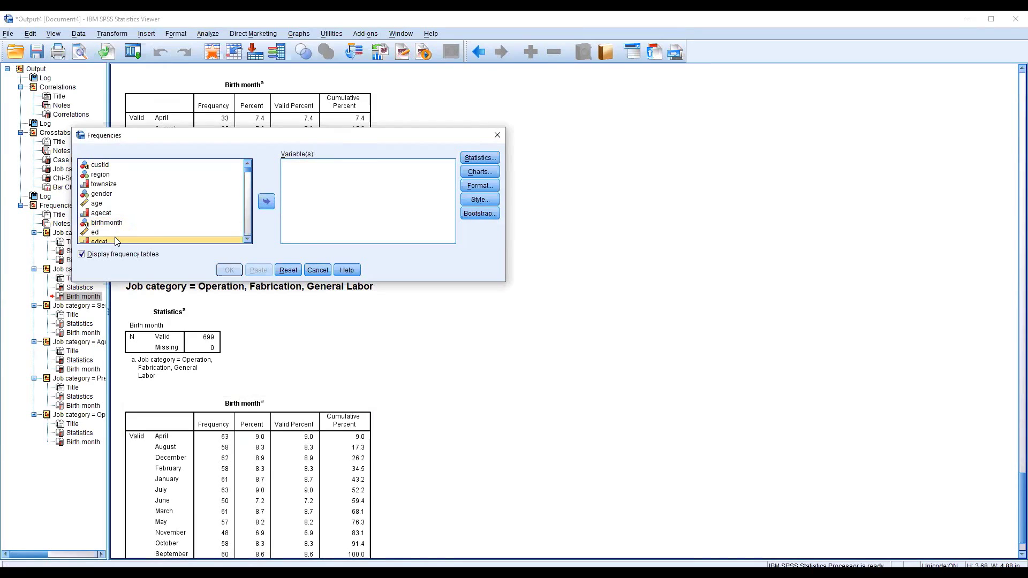
scroll(116, 241, down, 1)
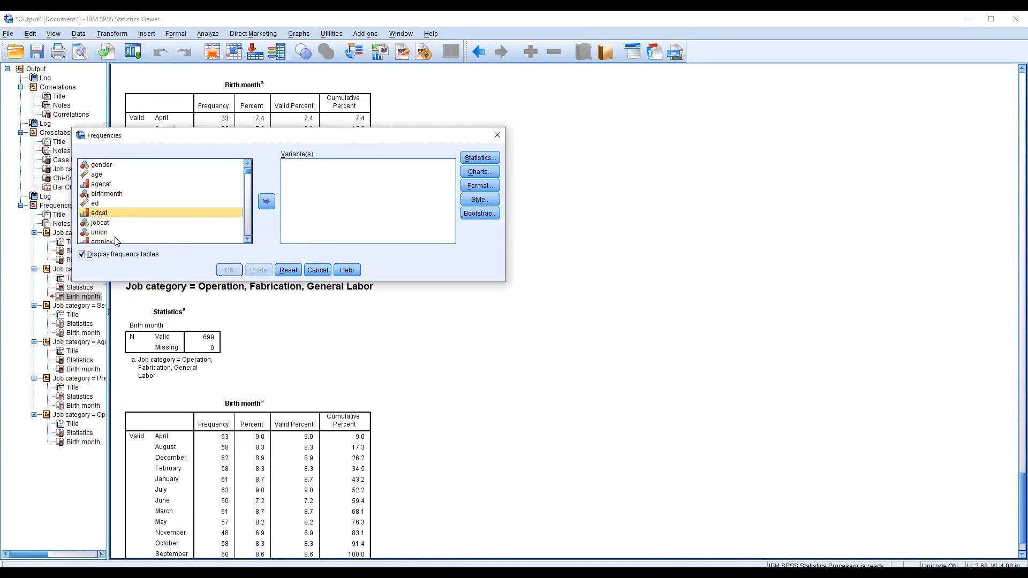
click(267, 203)
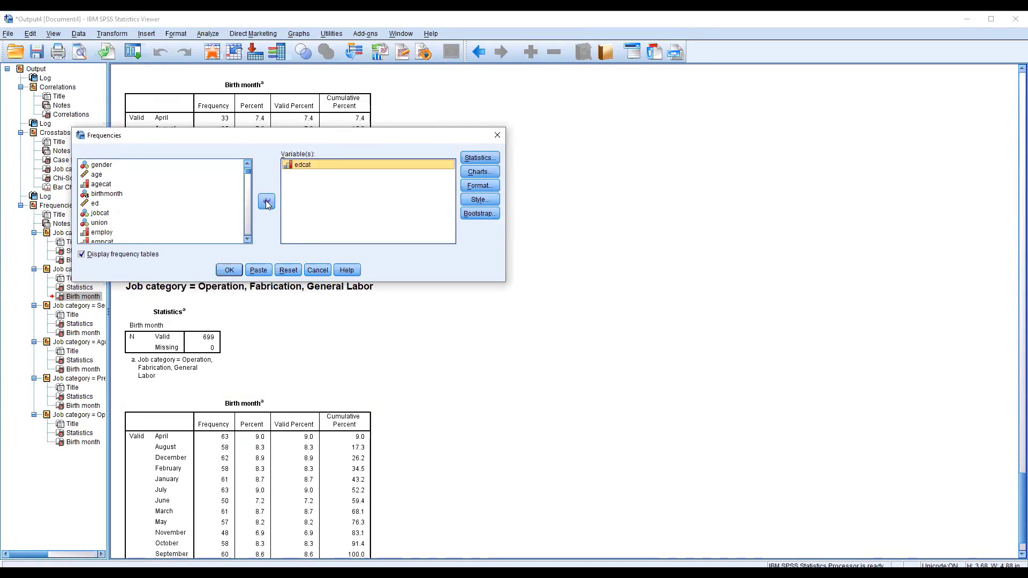
click(114, 185)
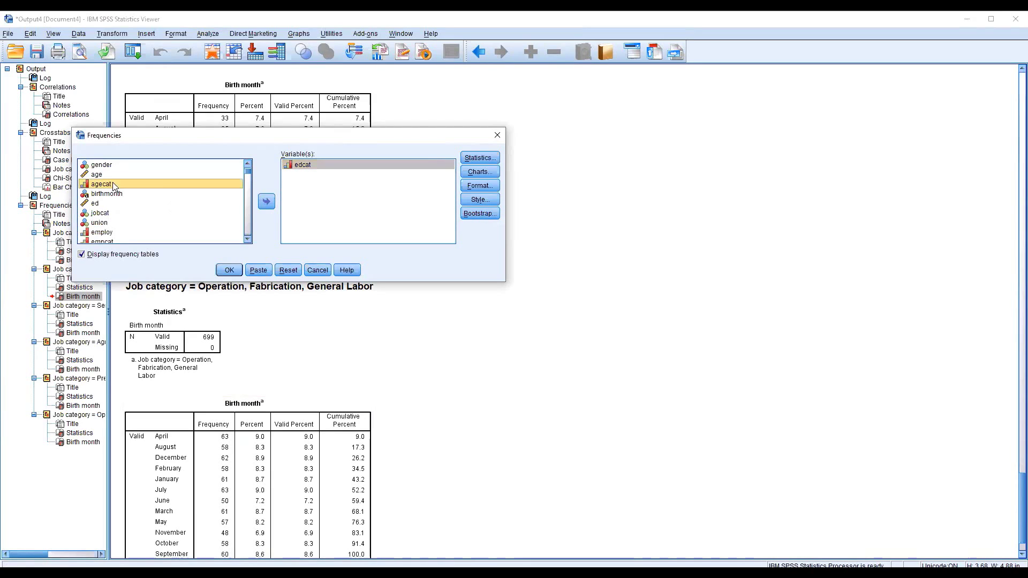
click(268, 202)
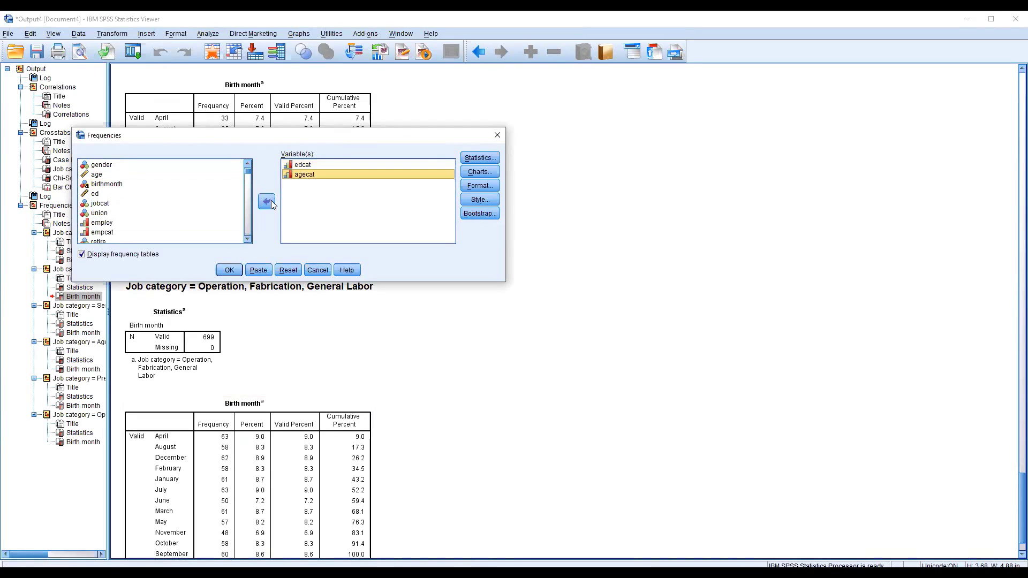
click(223, 273)
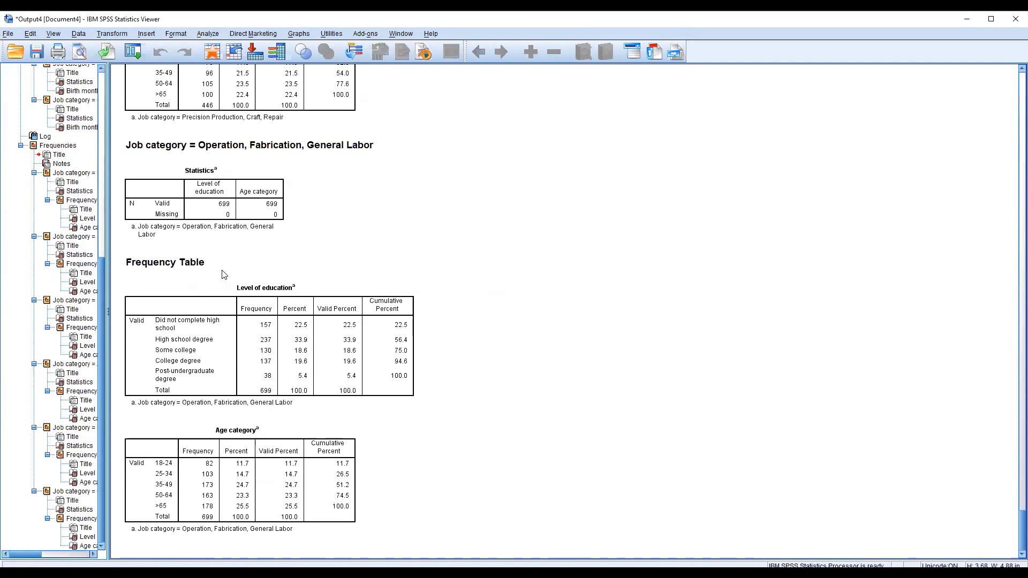
Select the Level of education table and scroll up to the Sales and Office tables with 1630 valid cases.
click(224, 287)
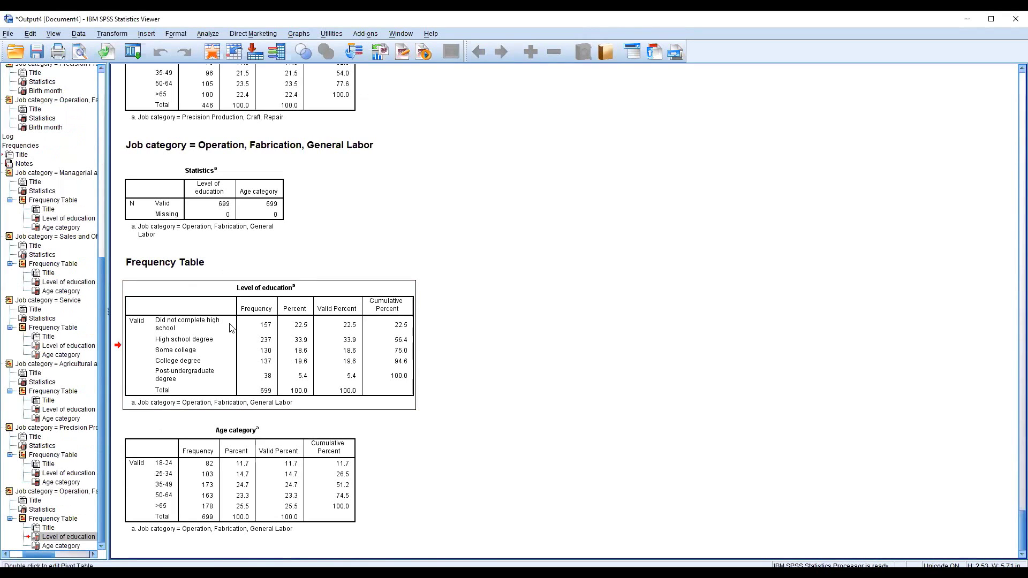
scroll(230, 328, up, 2)
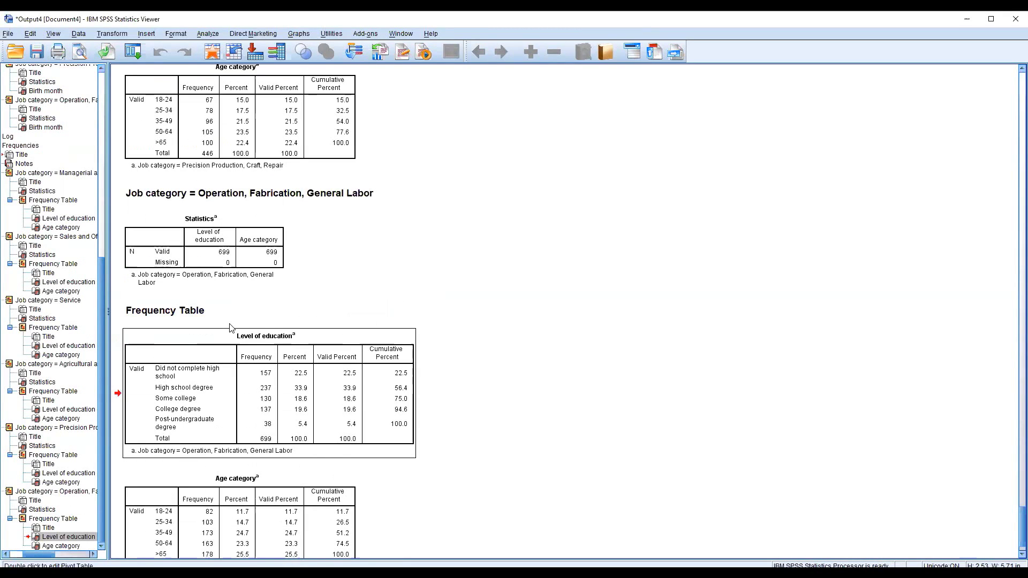
scroll(230, 328, up, 12)
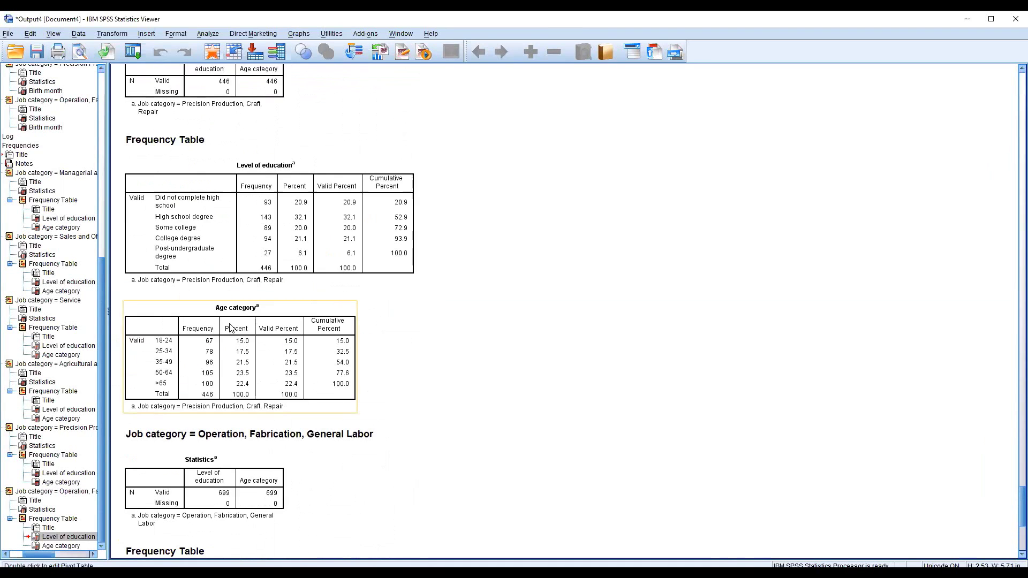
scroll(231, 328, up, 12)
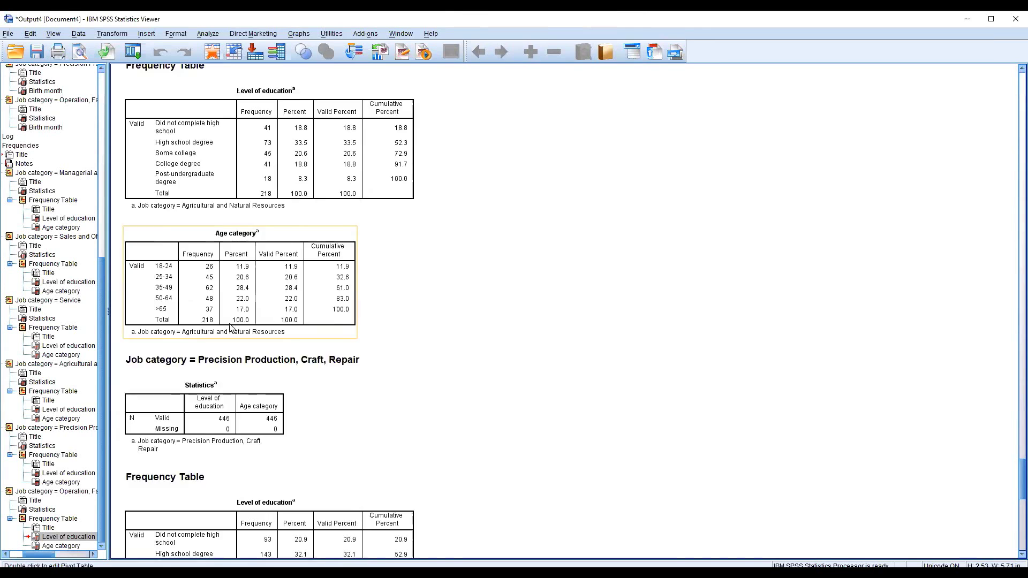
scroll(230, 328, up, 20)
scroll(230, 327, up, 4)
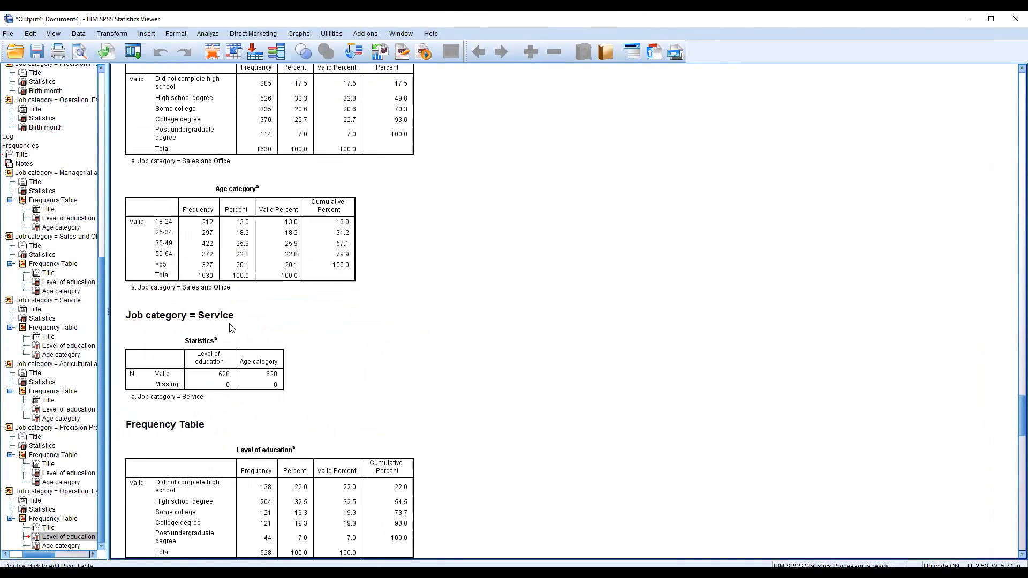
scroll(230, 328, up, 10)
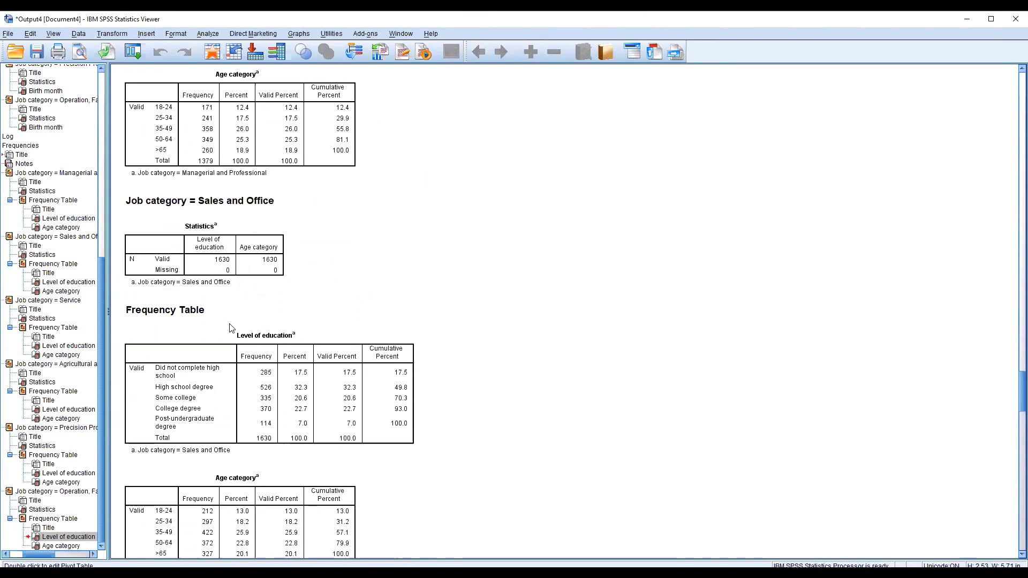
Open Bivariate Correlations with age and income, Pearson and two-tailed selected.
click(206, 34)
mouse_move(282, 156)
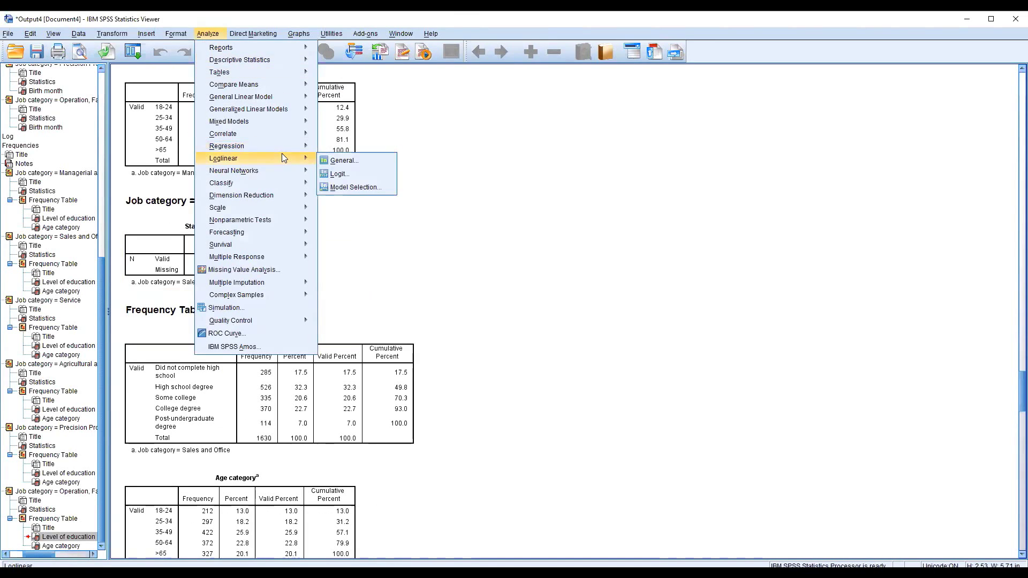
mouse_move(300, 134)
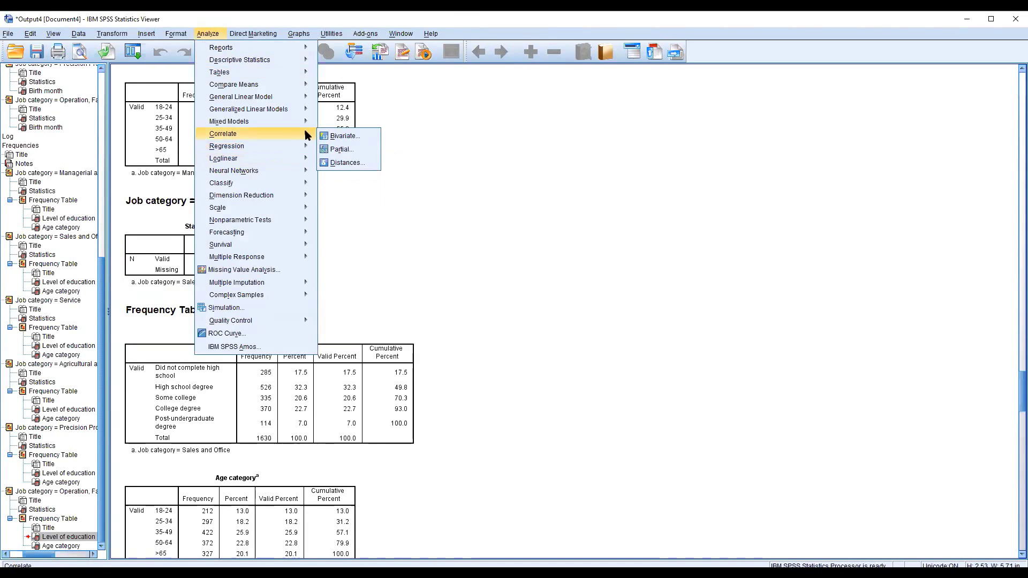
click(358, 135)
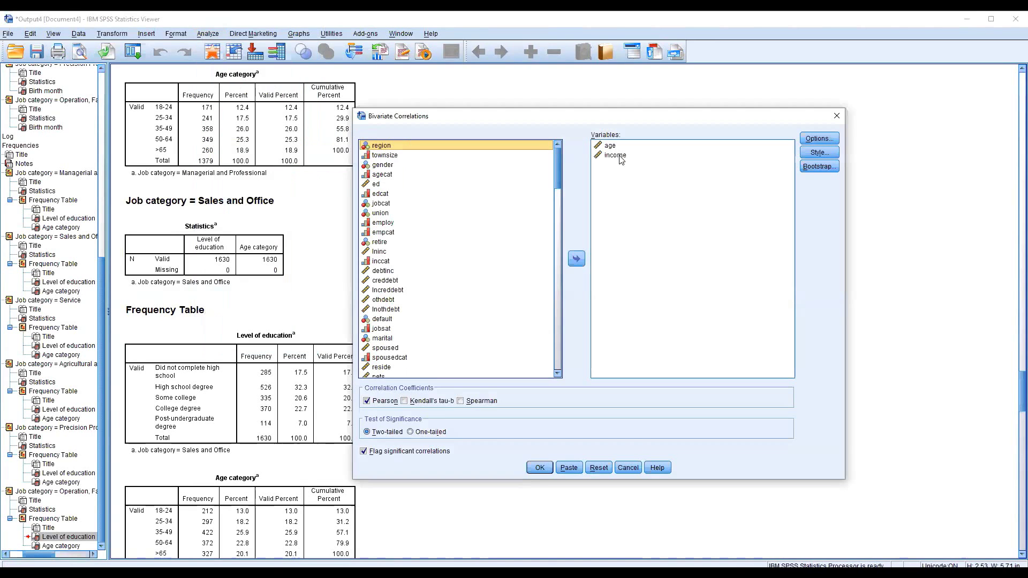
Run the age–income correlation and select the Managerial and Professional and Sales and Office tables.
click(540, 468)
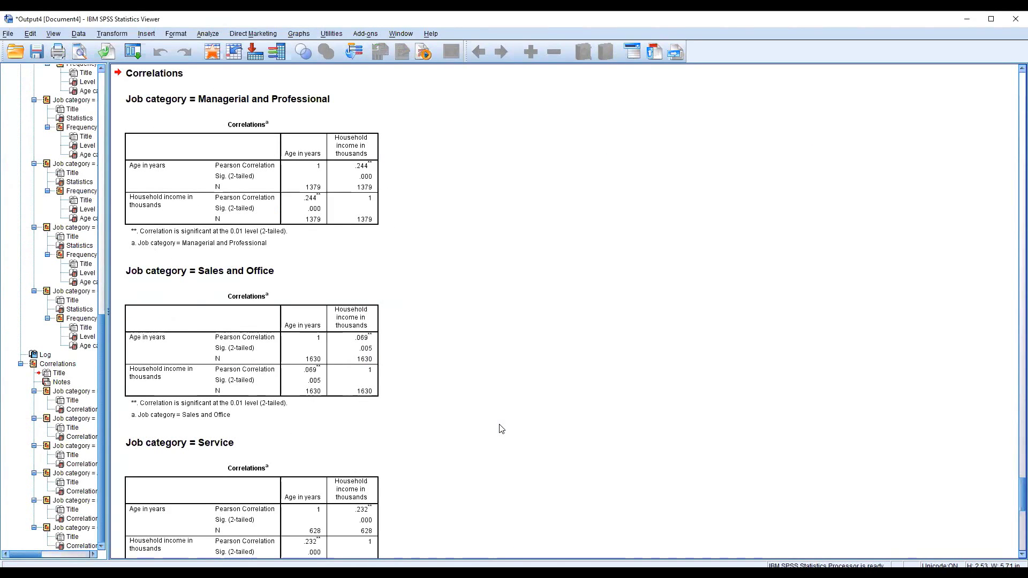
click(336, 202)
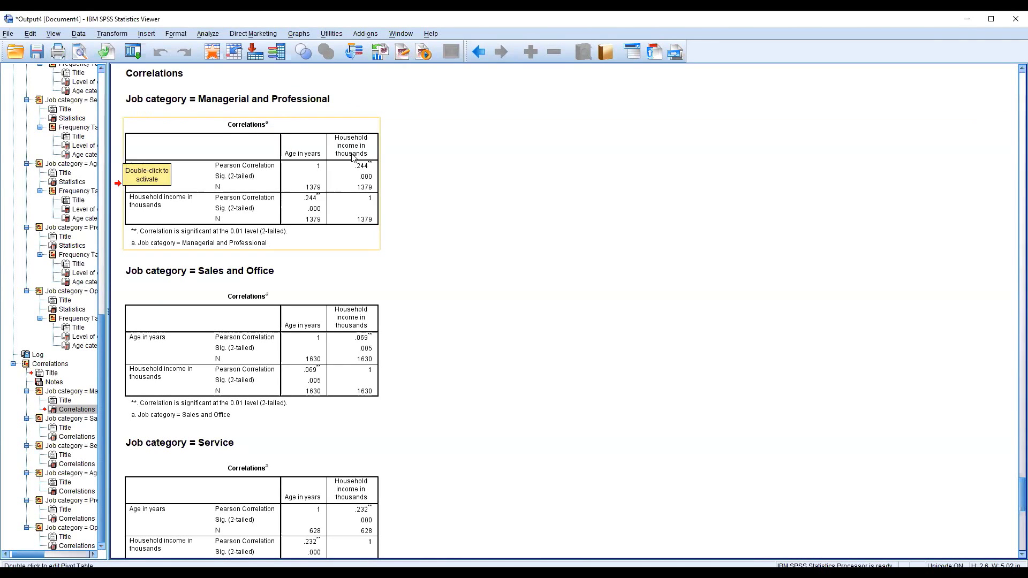
click(315, 295)
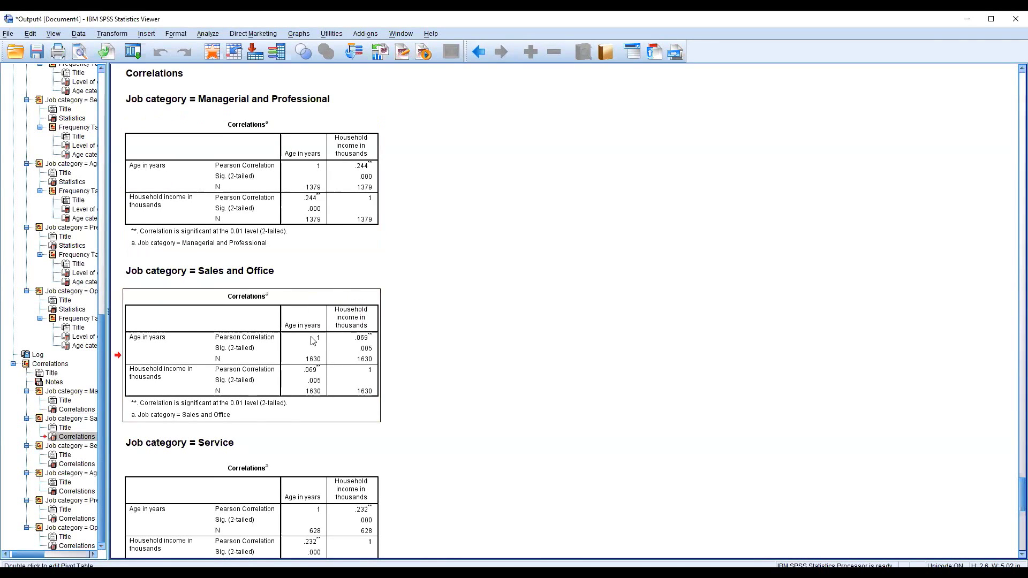
Scroll through the remaining Correlations tables down to Operation, Fabrication, General Labor.
scroll(313, 340, down, 1)
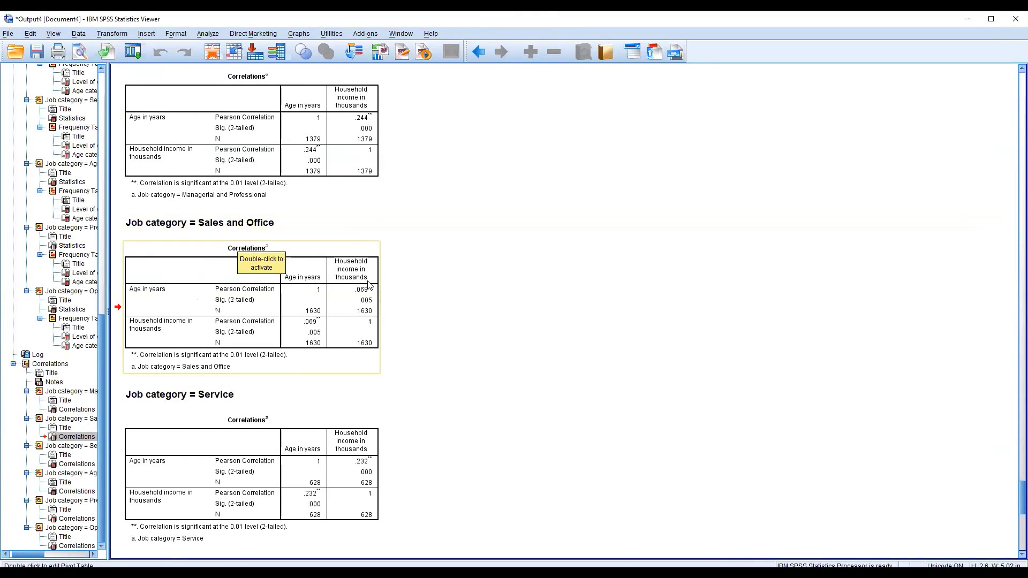
scroll(373, 360, down, 10)
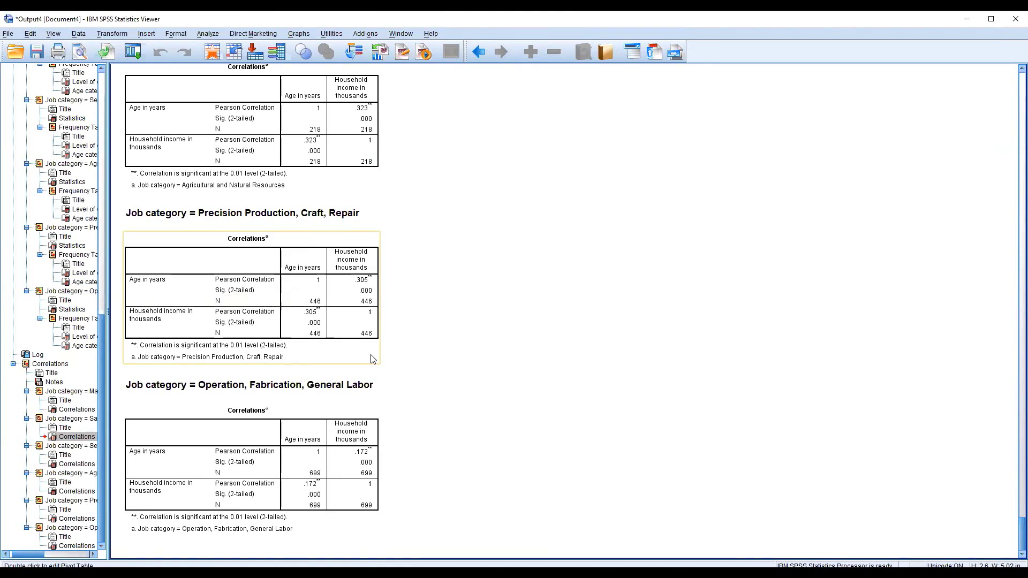
scroll(373, 358, up, 3)
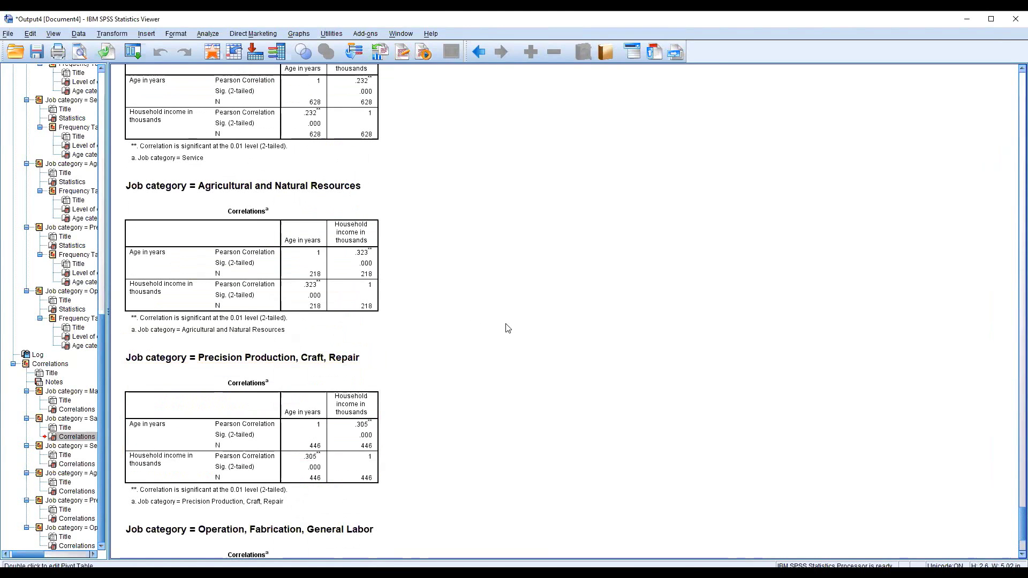
scroll(508, 328, up, 3)
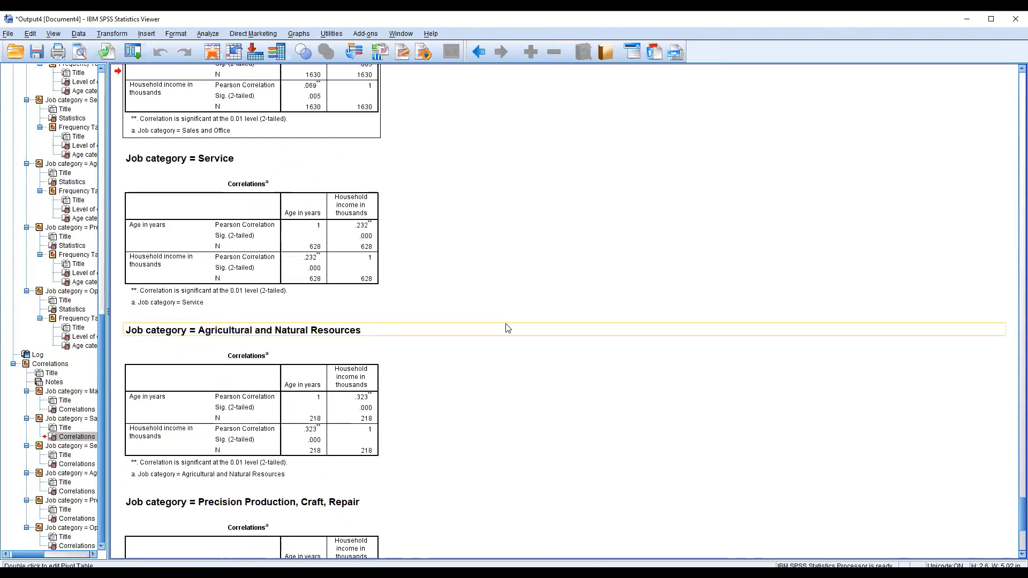
scroll(508, 328, up, 2)
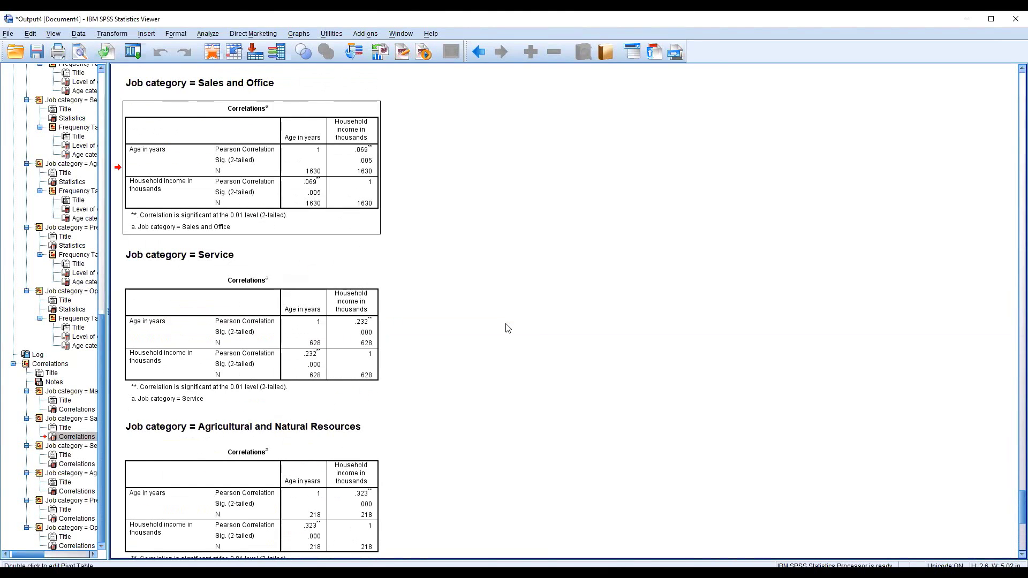
scroll(507, 328, down, 8)
Open Linear Regression and set income as the dependent variable.
click(208, 34)
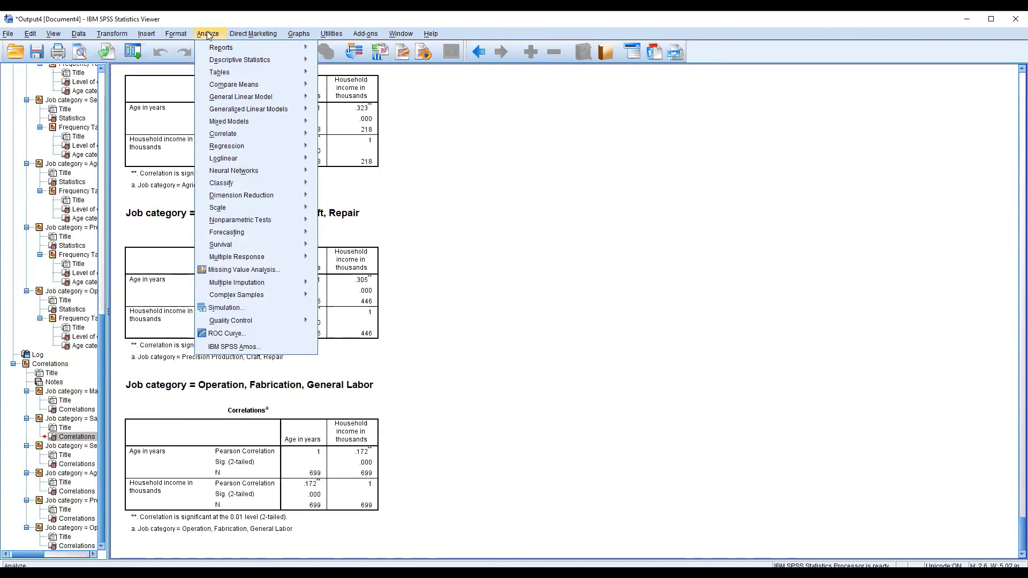
mouse_move(292, 213)
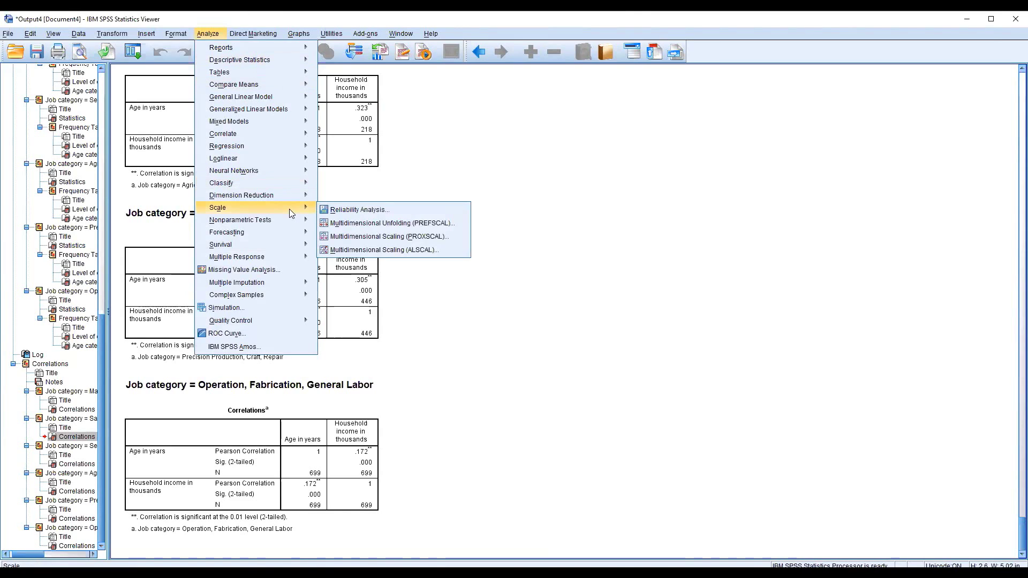
mouse_move(301, 148)
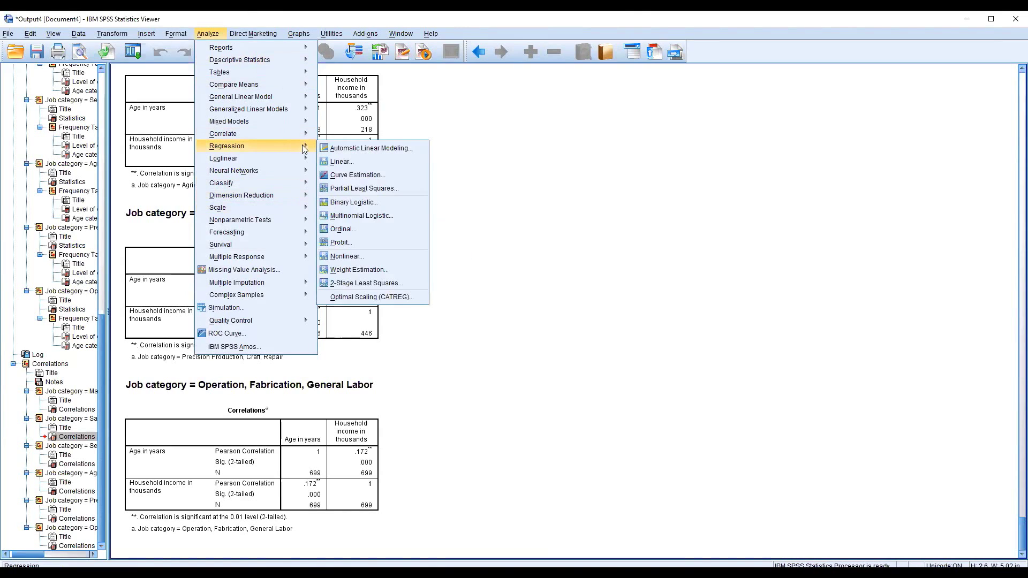
click(343, 163)
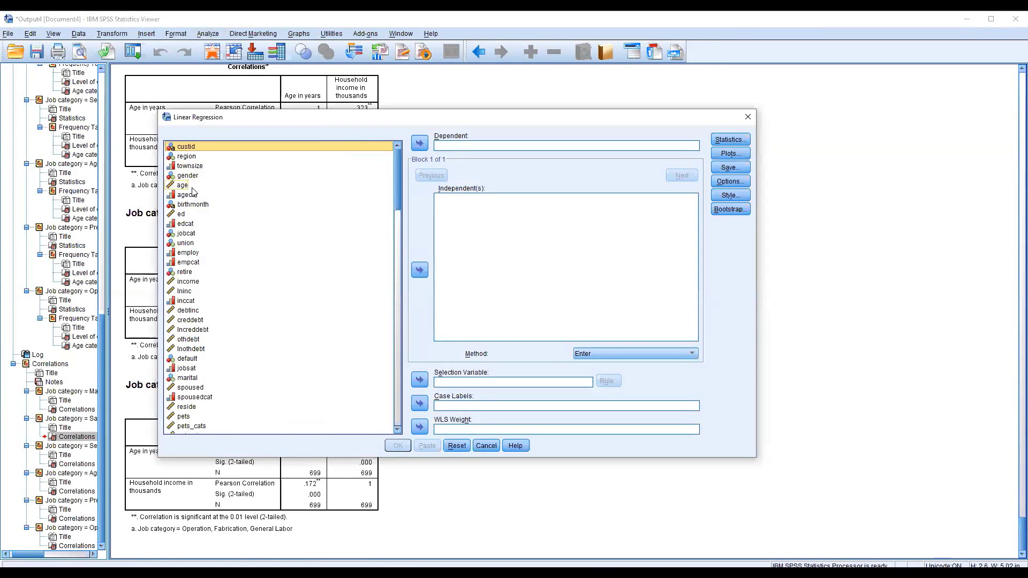
click(204, 283)
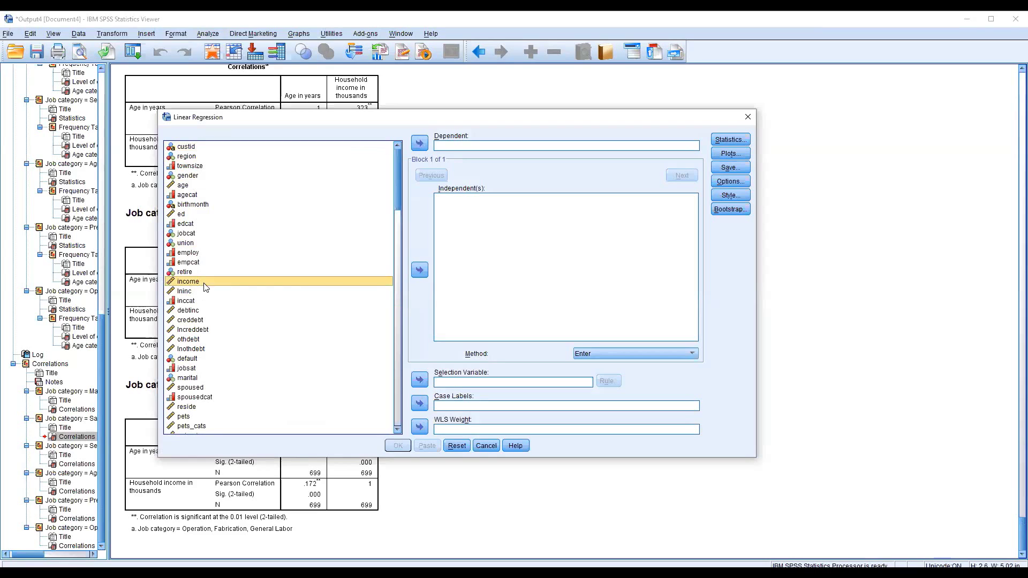
click(419, 143)
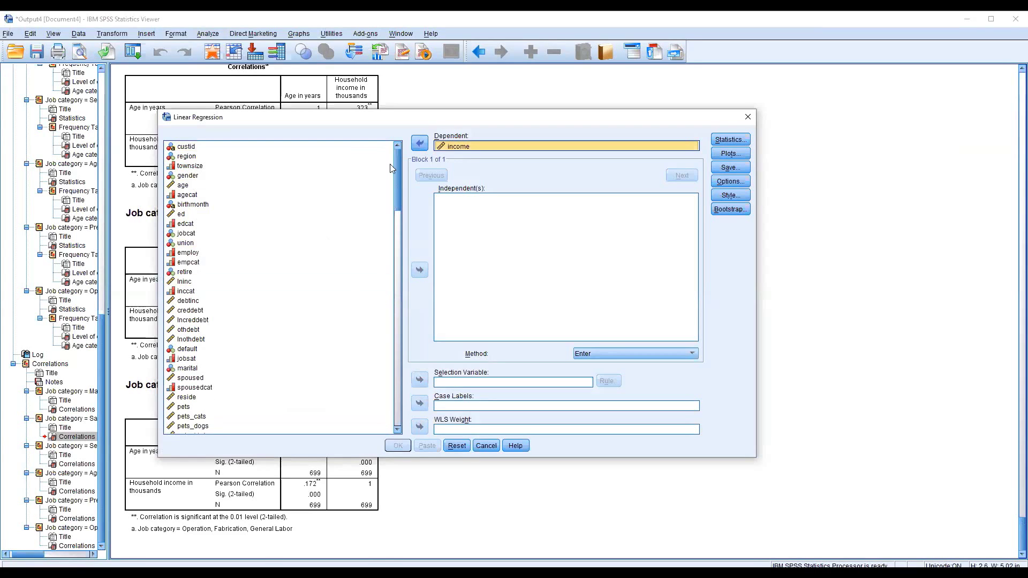
Add age, ed and spoused as the independent variables.
click(191, 187)
click(419, 272)
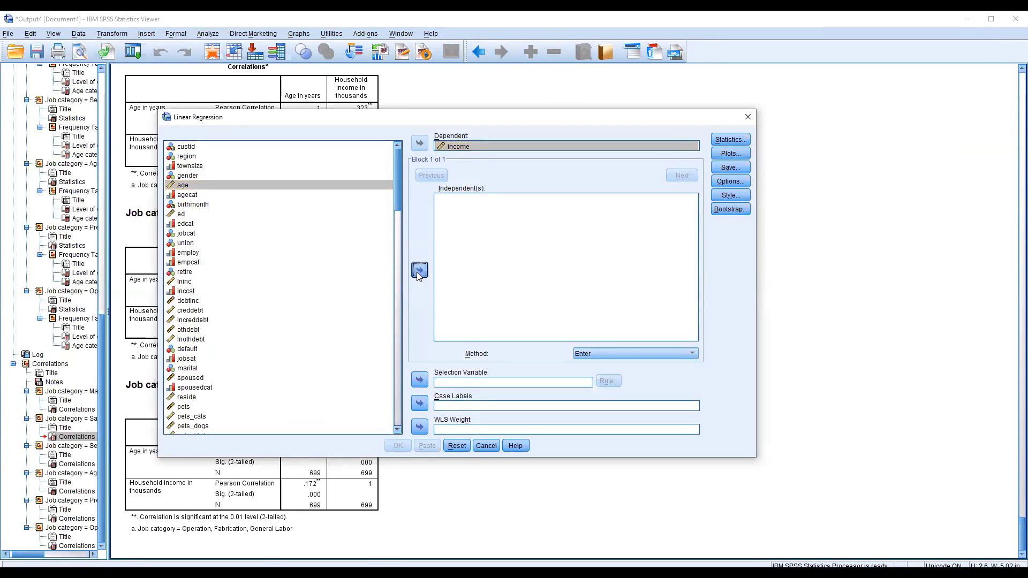
click(204, 214)
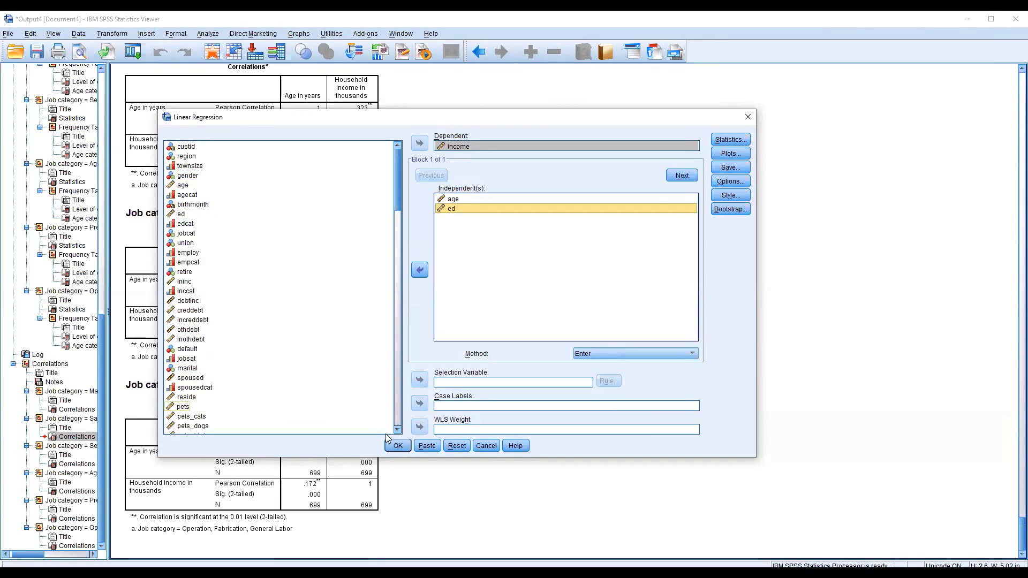
click(213, 378)
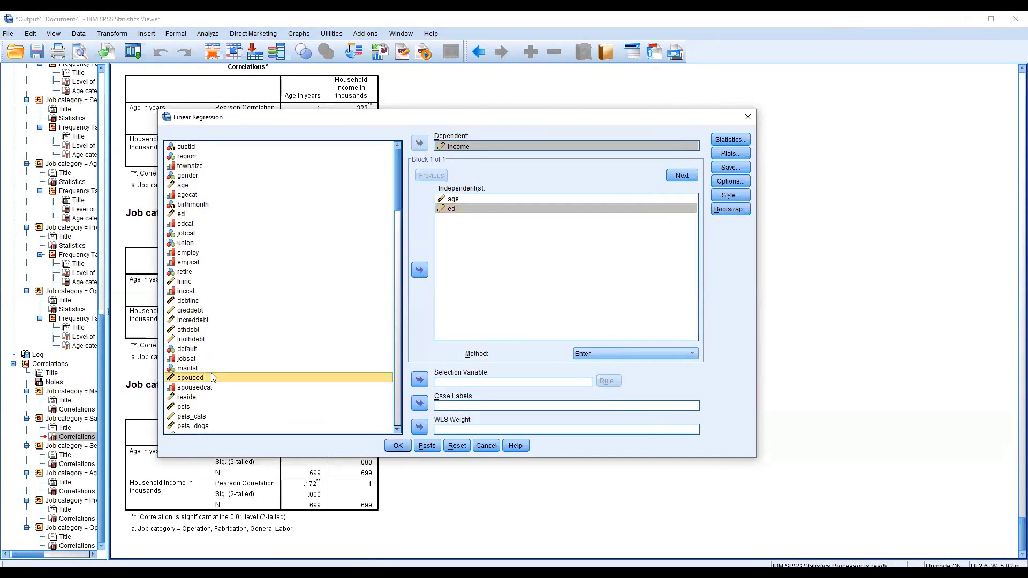
click(419, 271)
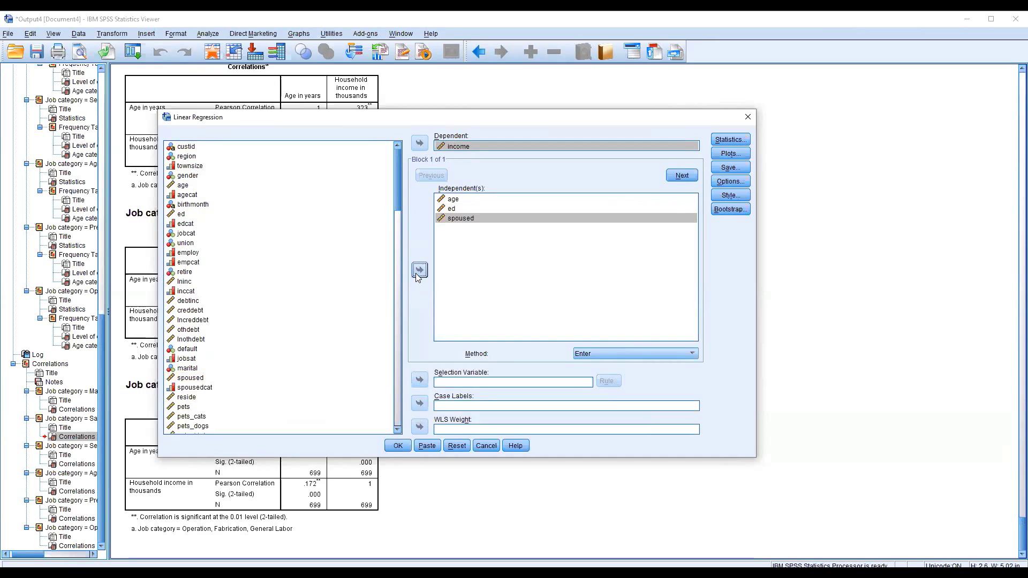
Run the linear regression and inspect the Managerial and Professional Model Summary table.
click(402, 446)
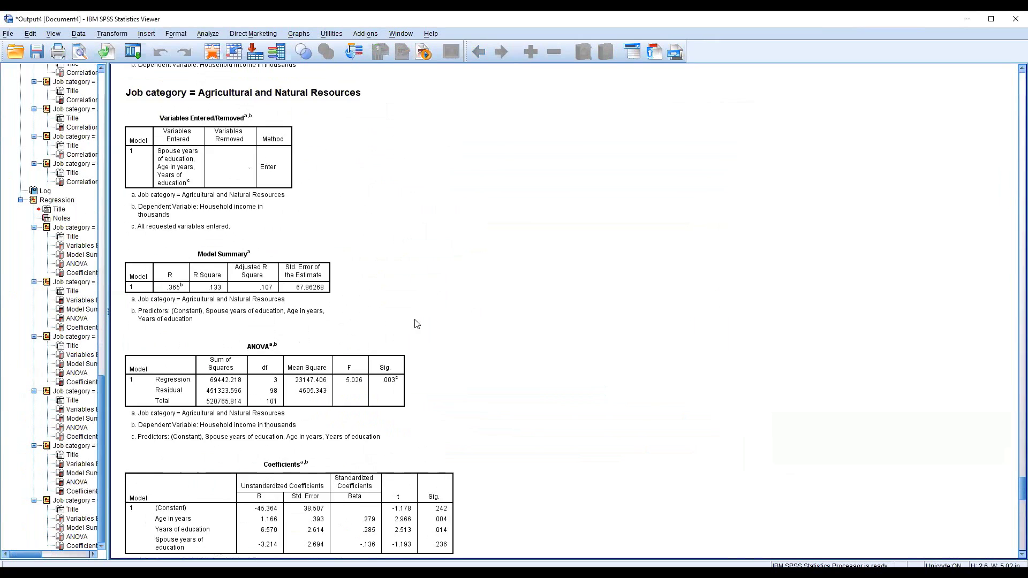
scroll(417, 324, up, 20)
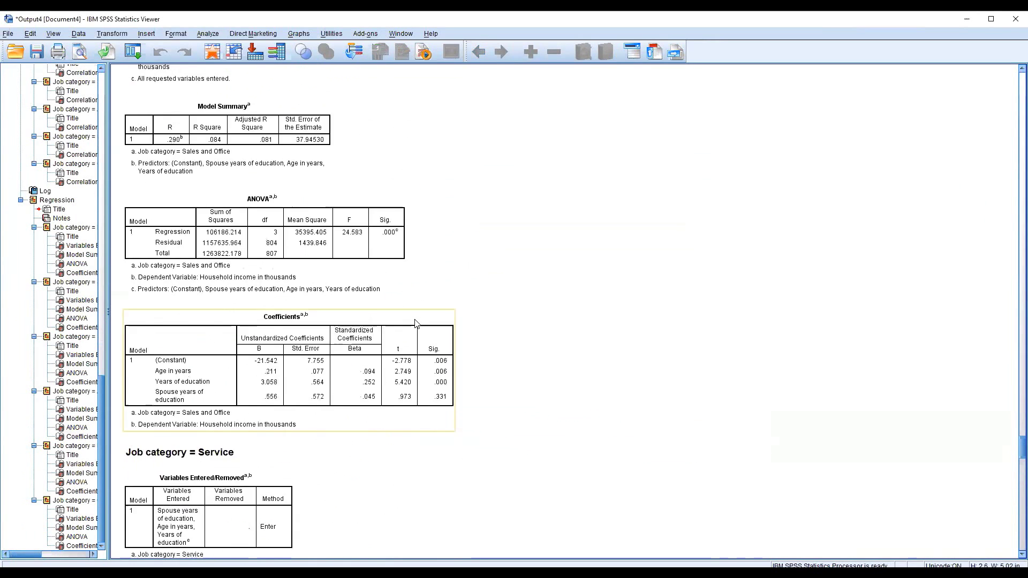
scroll(417, 324, up, 20)
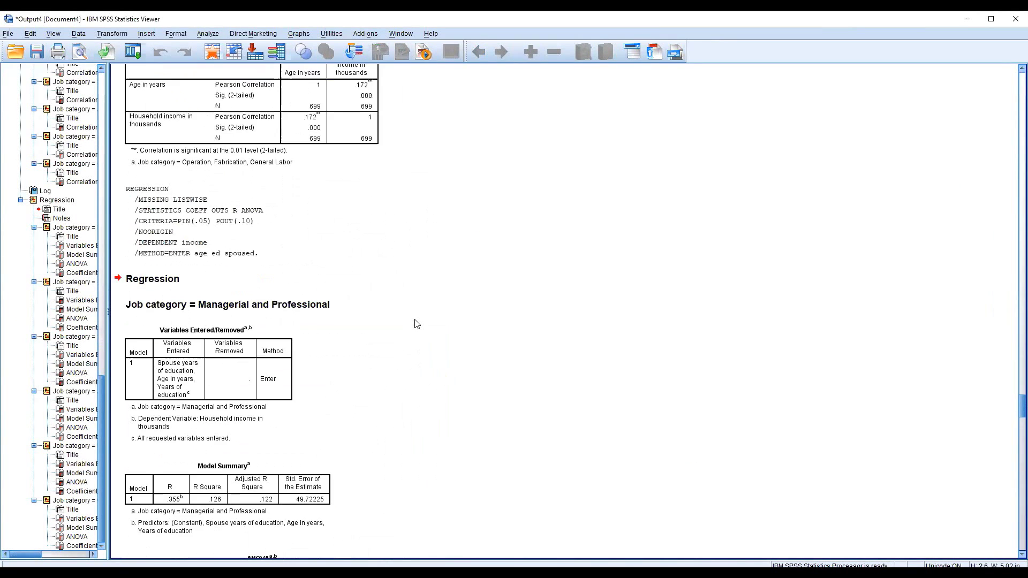
scroll(417, 323, down, 7)
click(295, 113)
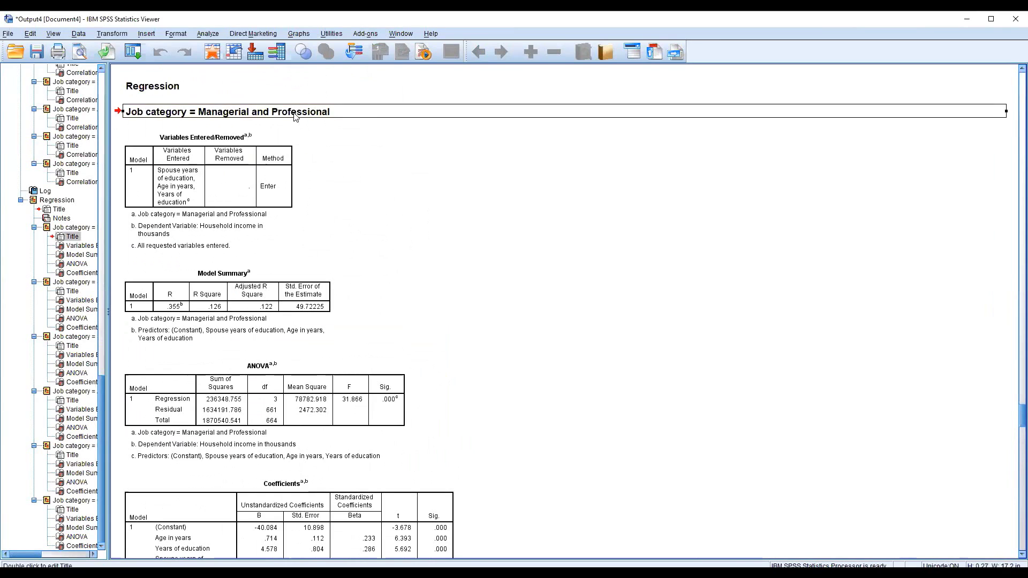
click(273, 309)
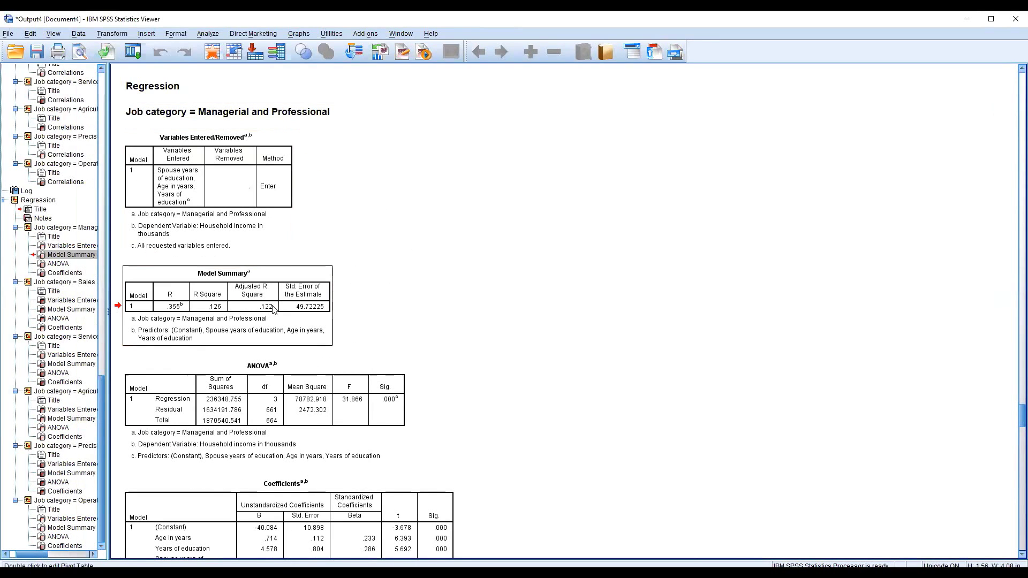
Review the Sales and Office regression output.
scroll(274, 309, down, 1)
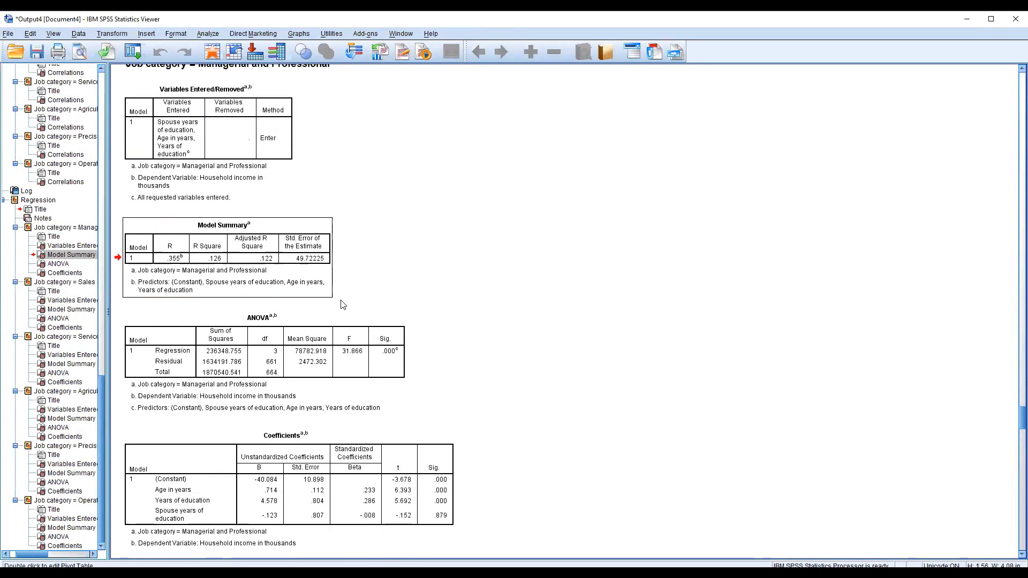
scroll(342, 304, down, 9)
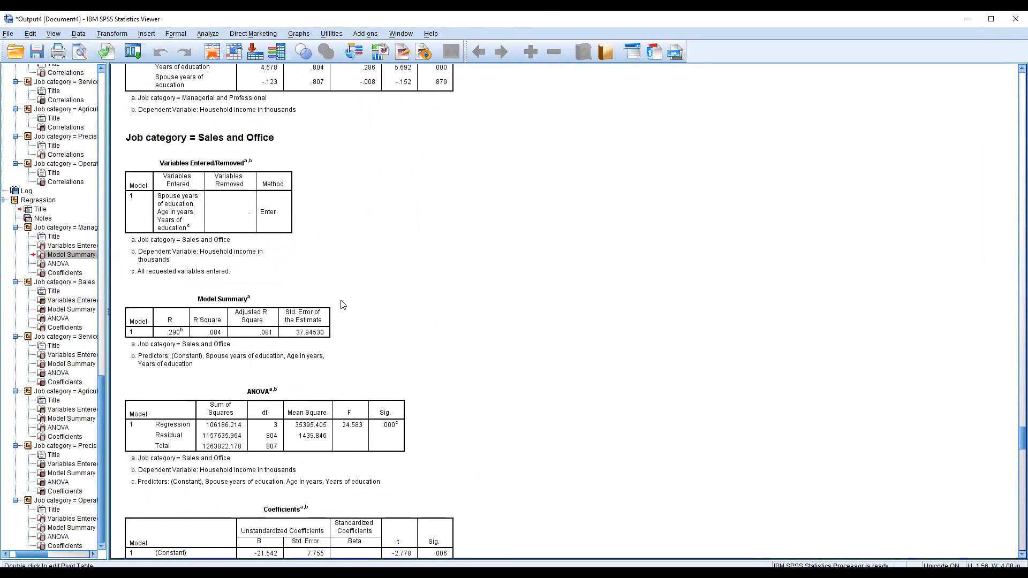
click(242, 140)
scroll(326, 340, down, 1)
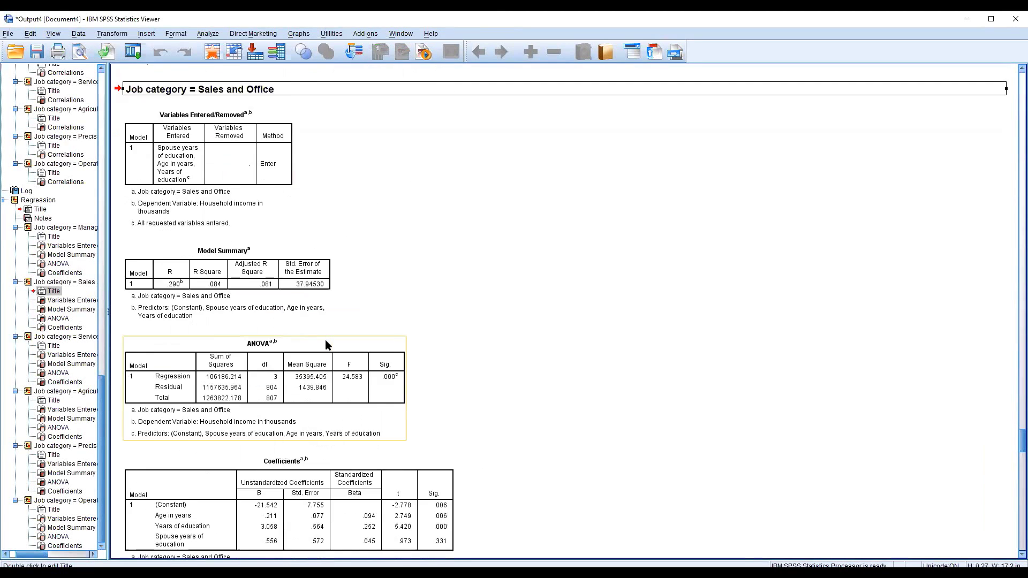
scroll(327, 345, down, 8)
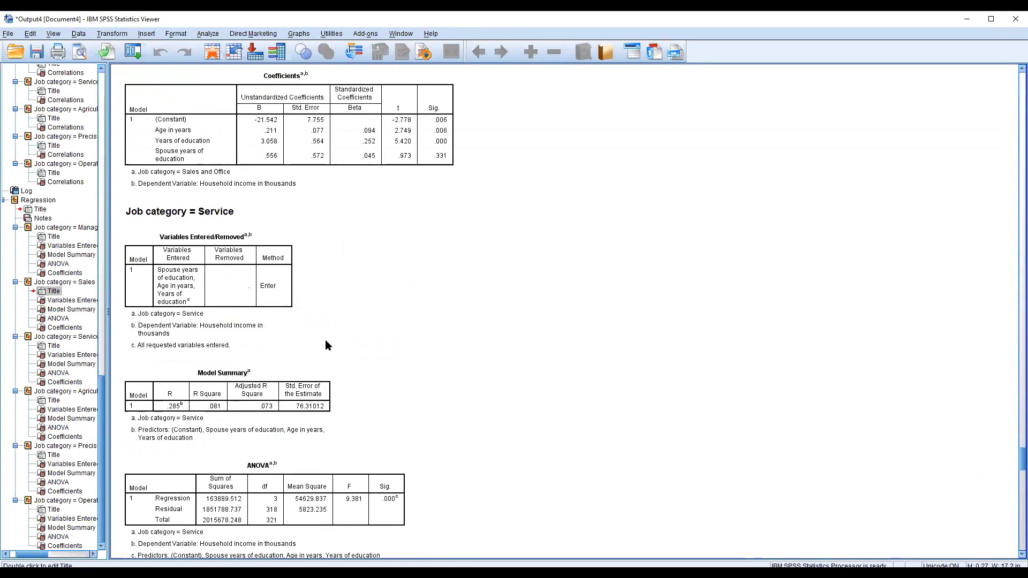
scroll(326, 341, down, 1)
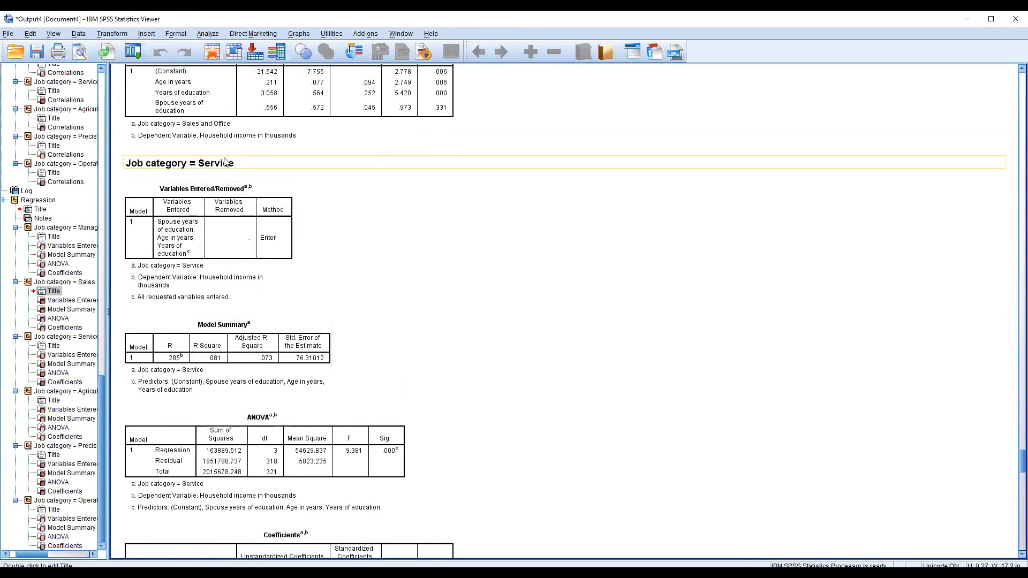
Review the Service output through Operation, Fabrication, General Labor, with R Square .050.
click(266, 164)
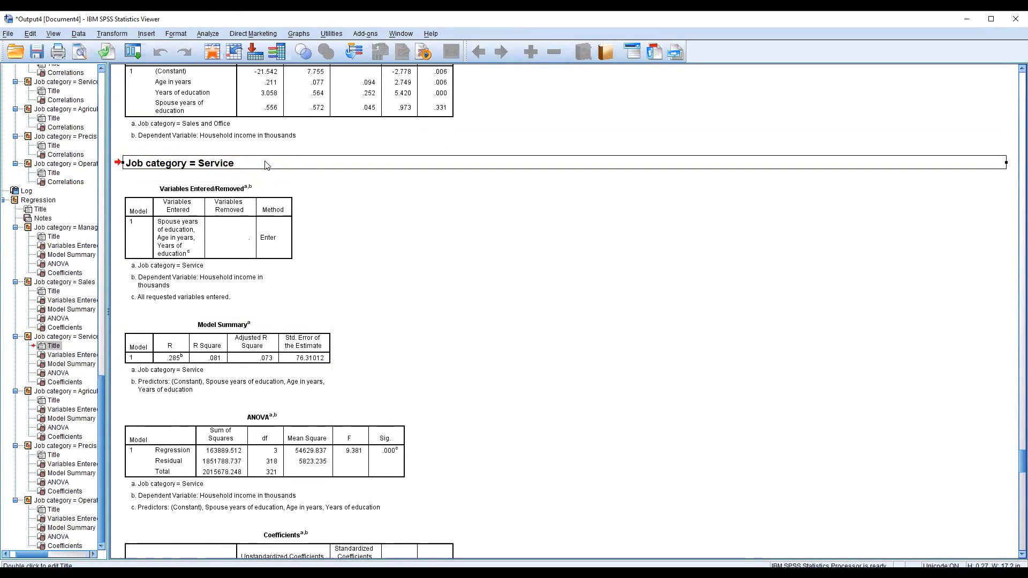
scroll(316, 343, down, 2)
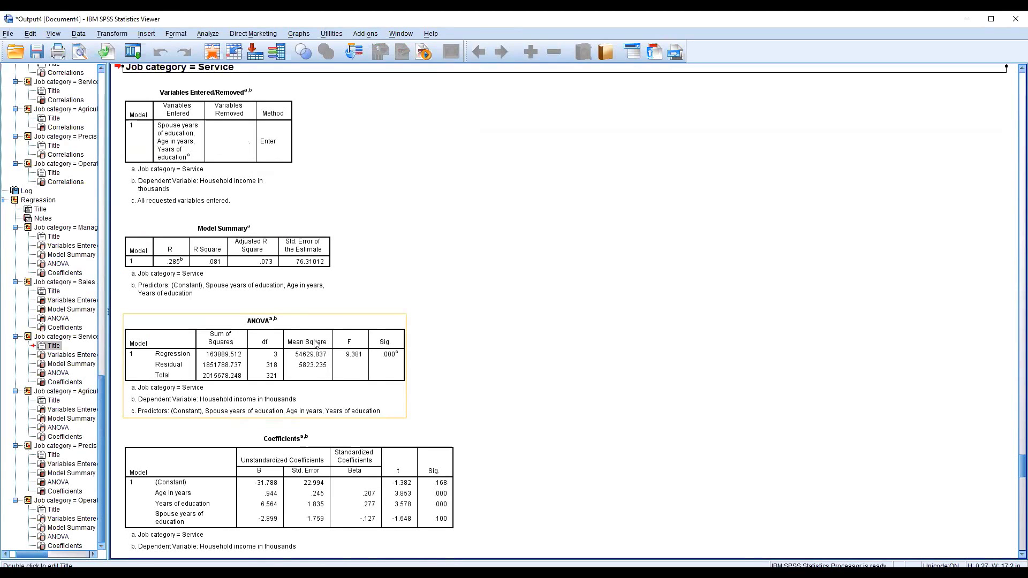
scroll(316, 344, down, 1)
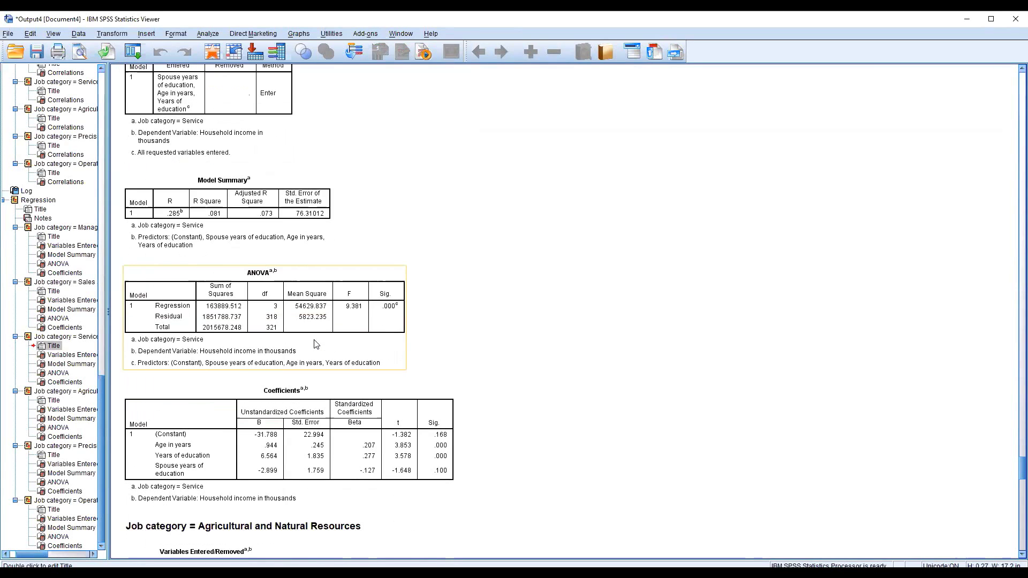
scroll(316, 344, down, 14)
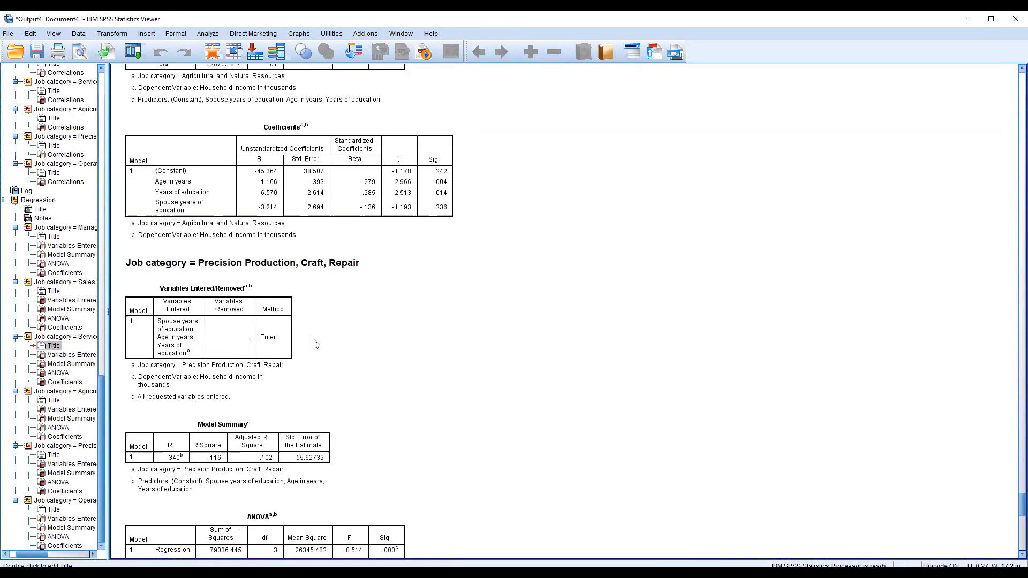
scroll(316, 344, down, 15)
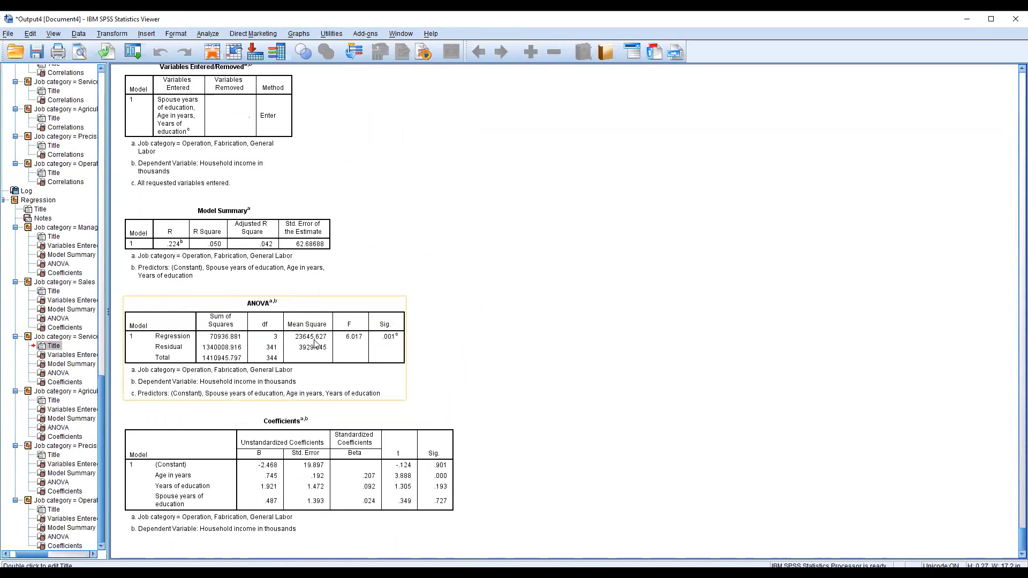